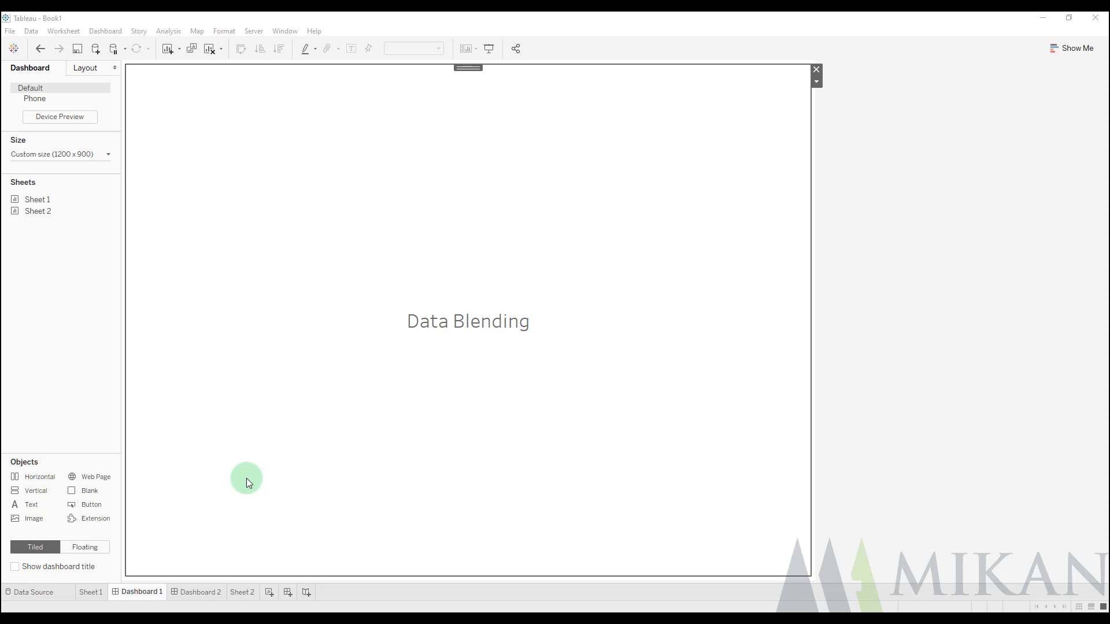
- Open Dashboard 2 and examine how the left join example combines Vehicle Registration with Parking Tickets, marking the unmatched and repeated owner rows
click(190, 595)
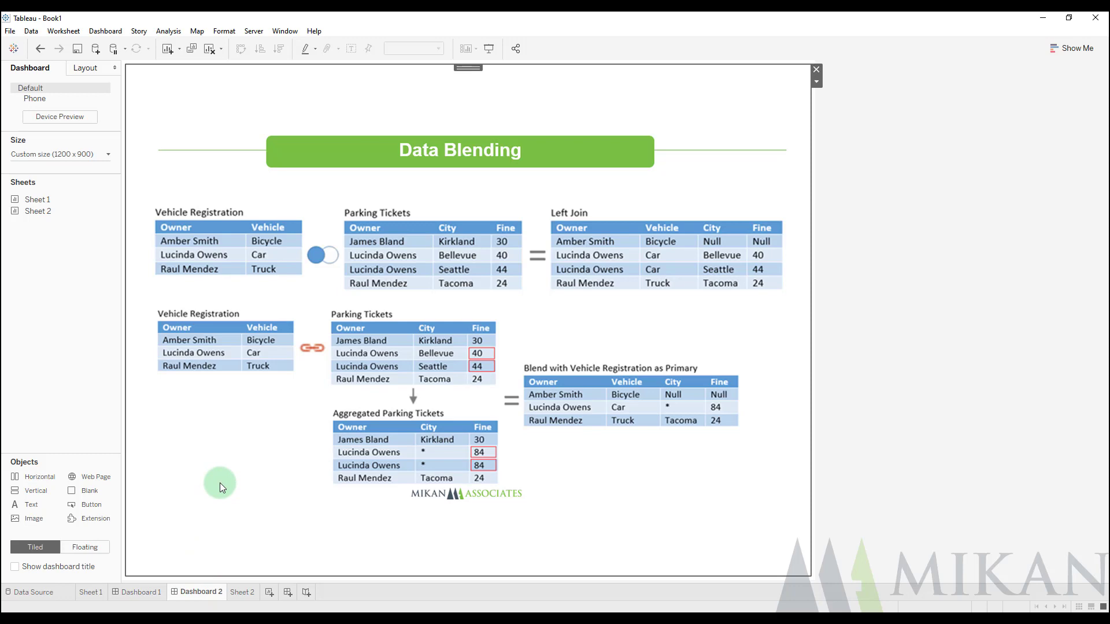
mouse_move(141, 194)
mouse_down()
mouse_move(255, 240)
mouse_move(552, 306)
mouse_move(802, 301)
mouse_up()
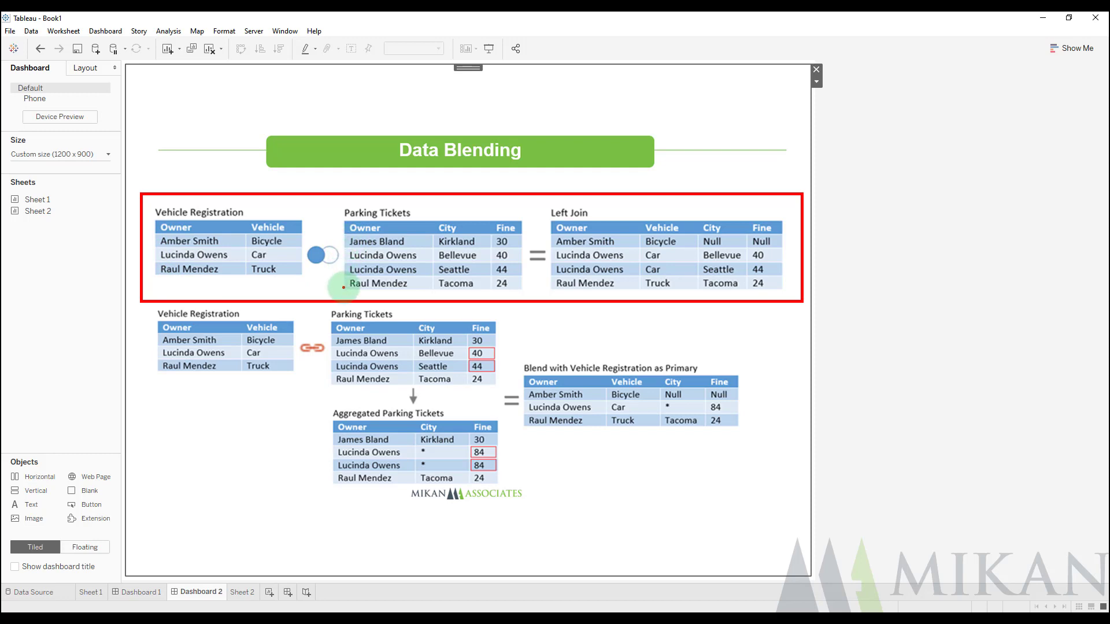
drag(349, 242, 509, 242)
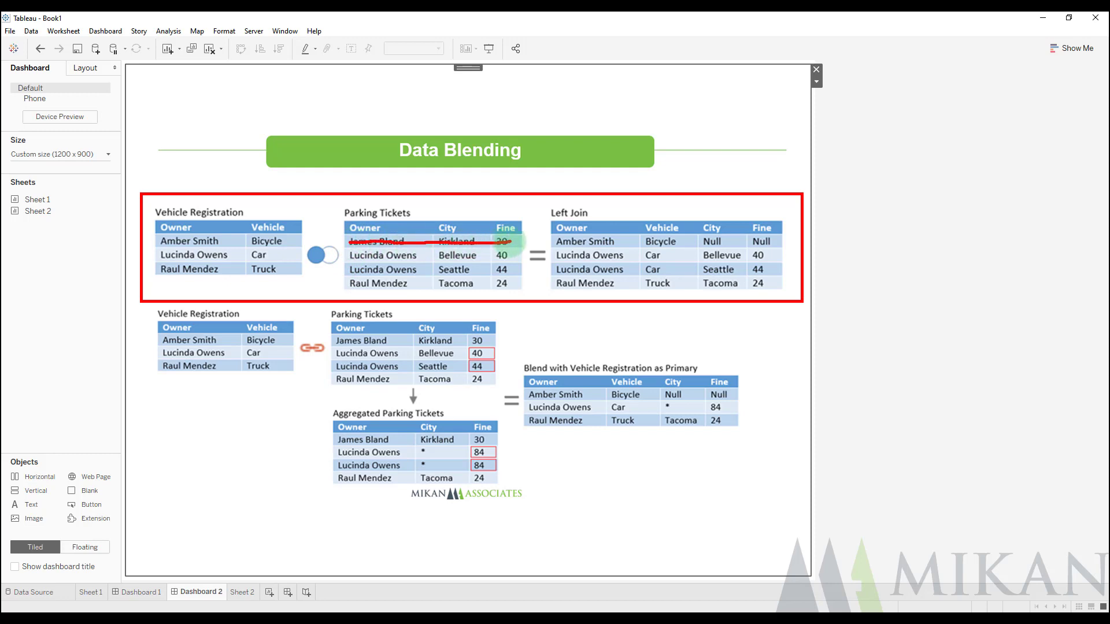
drag(530, 256, 552, 255)
mouse_move(542, 249)
mouse_down()
mouse_move(554, 270)
mouse_move(543, 277)
mouse_up()
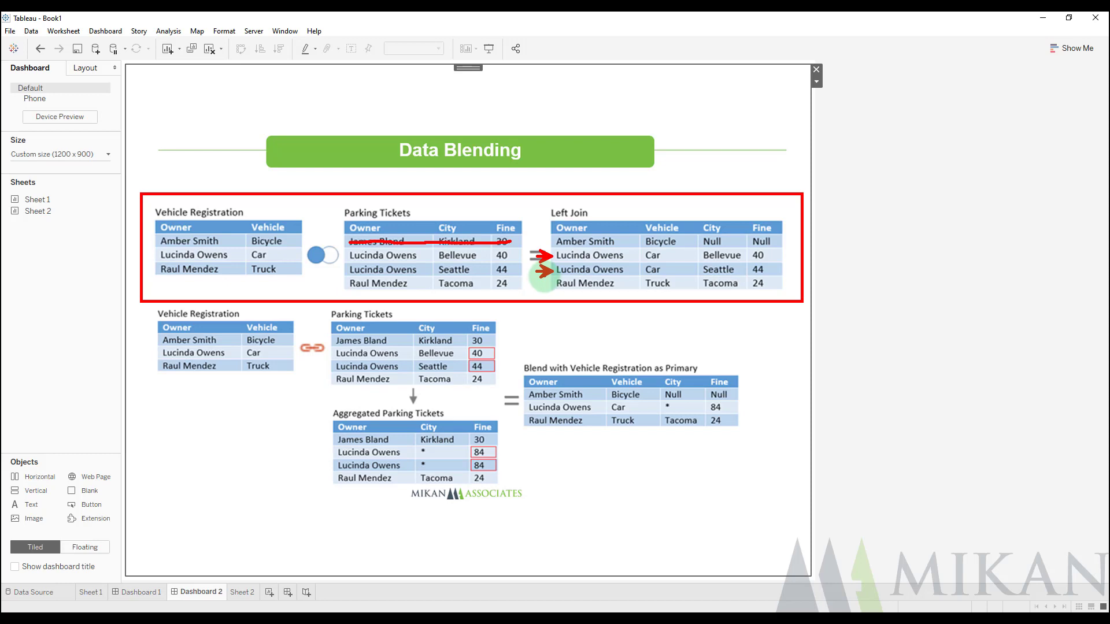
key(e)
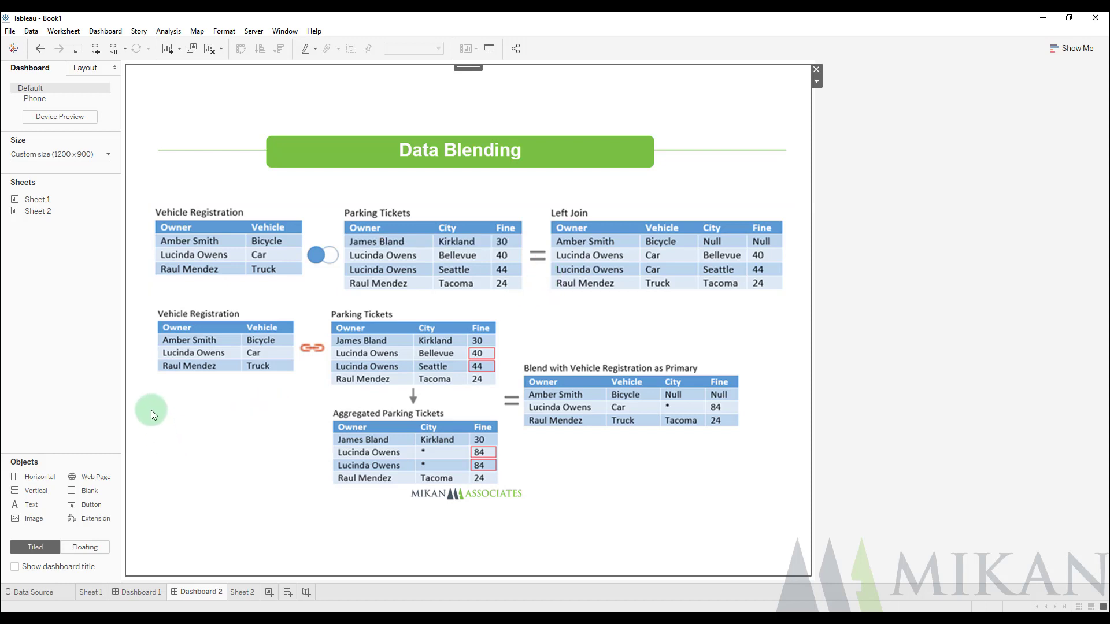
- Examine the blending example on Dashboard 2, marking the Aggregated Parking Tickets rows and the asterisk in the blended City column
mouse_move(146, 288)
mouse_down()
mouse_move(331, 423)
mouse_move(614, 546)
mouse_move(801, 552)
mouse_move(784, 529)
mouse_up()
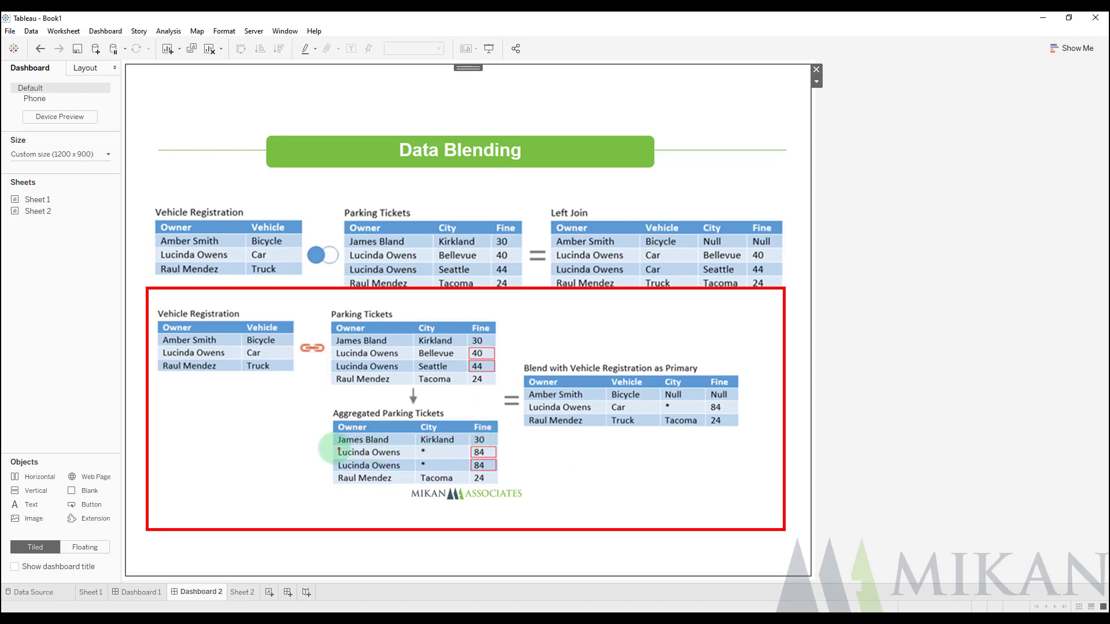
mouse_move(319, 444)
mouse_down()
mouse_move(427, 469)
mouse_move(515, 471)
mouse_up()
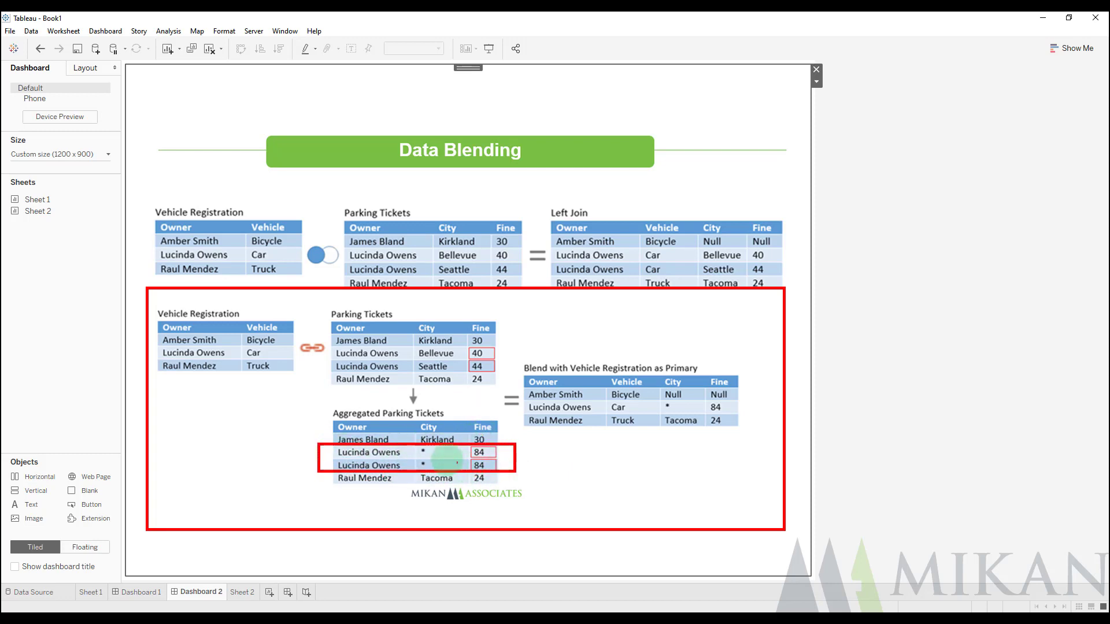
drag(446, 465, 431, 453)
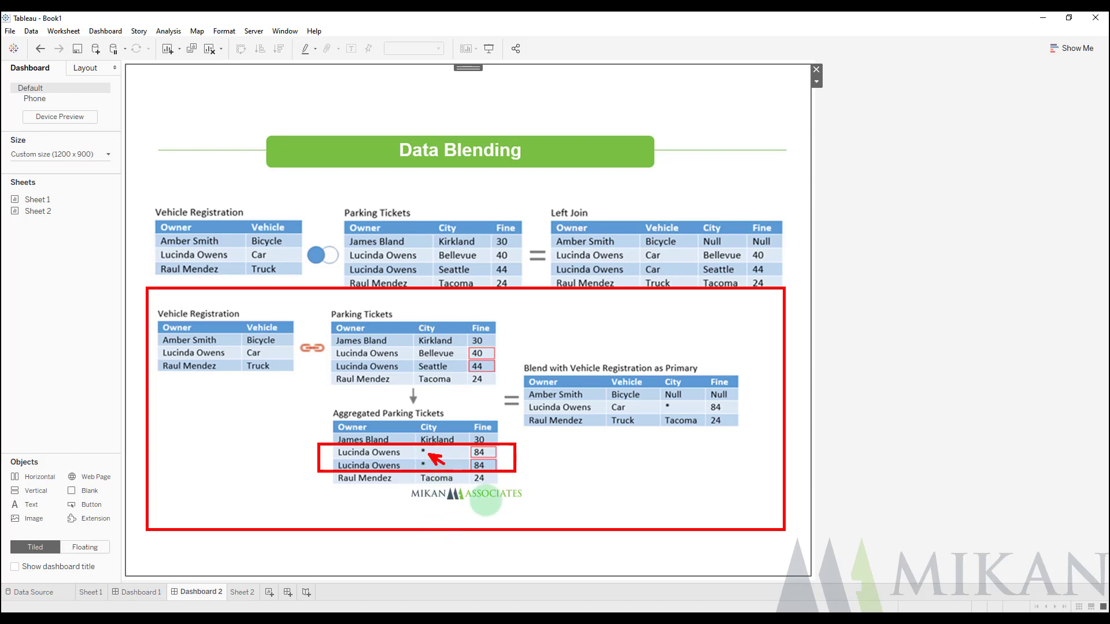
key(e)
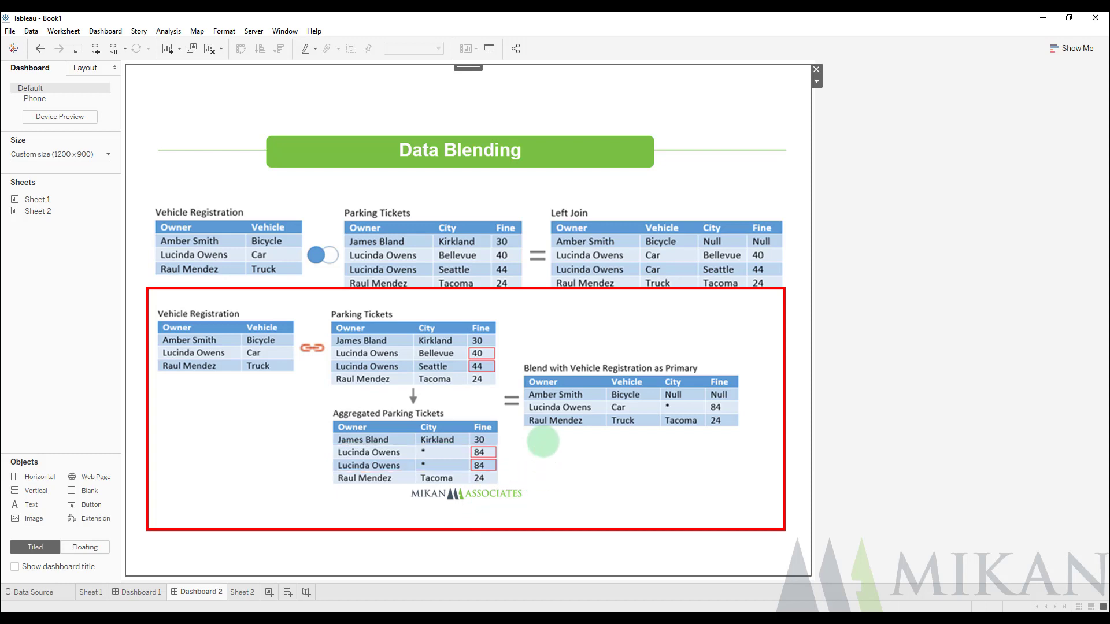
drag(515, 349, 748, 434)
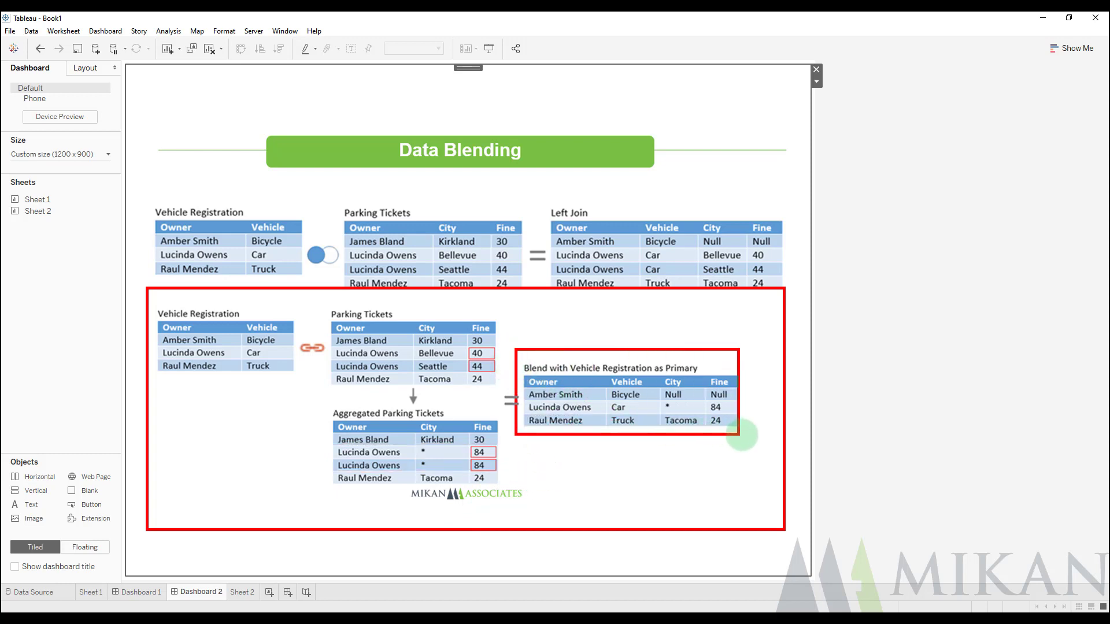
drag(669, 405, 691, 427)
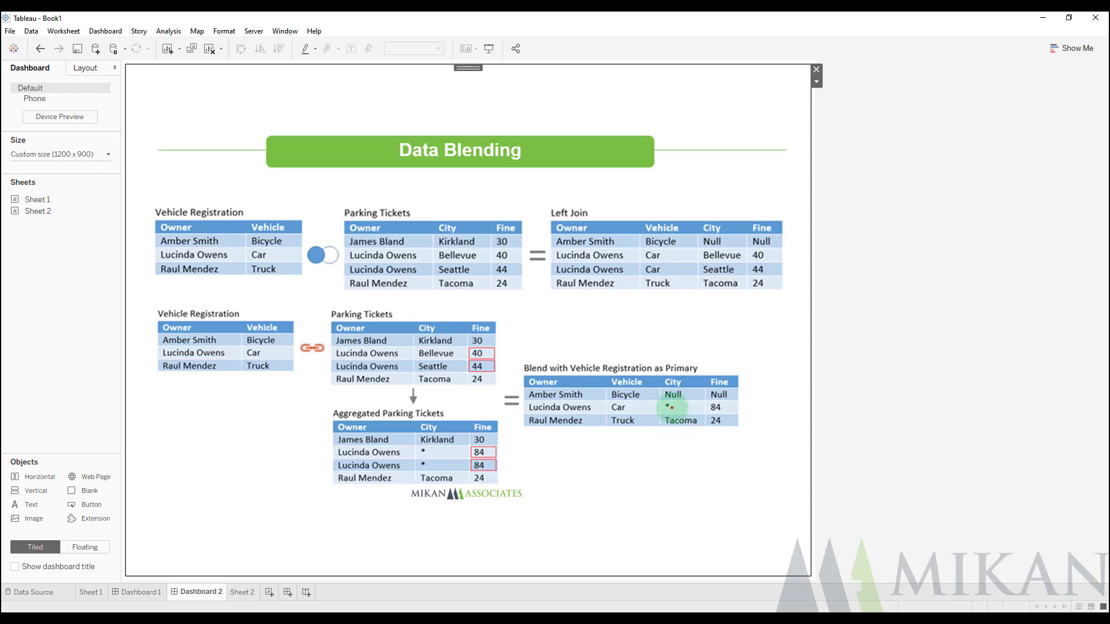
drag(671, 405, 709, 450)
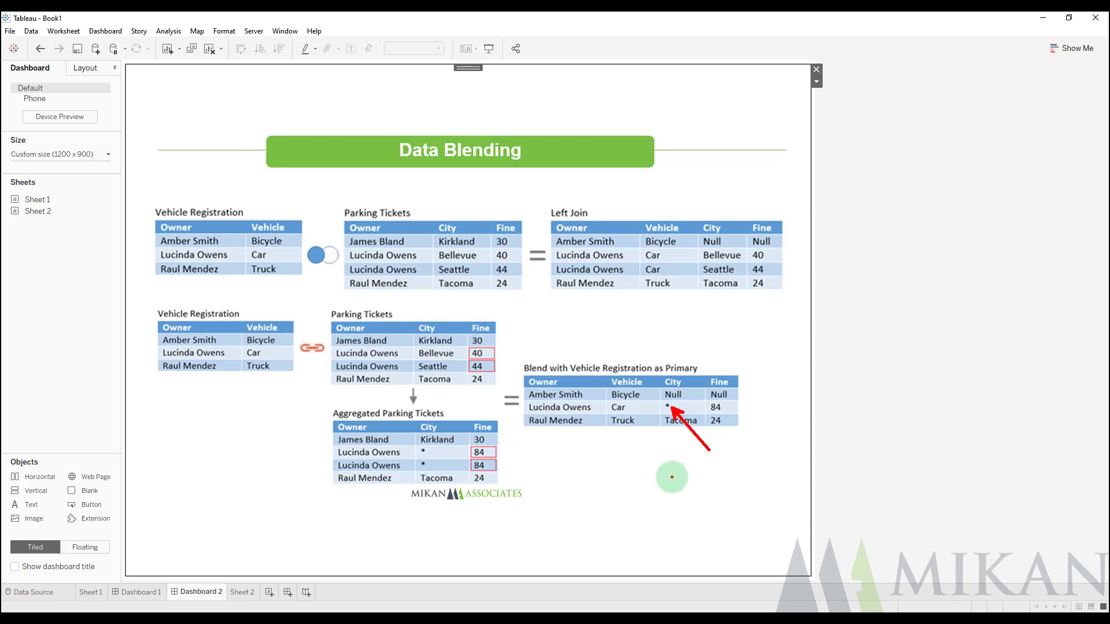
key(Escape)
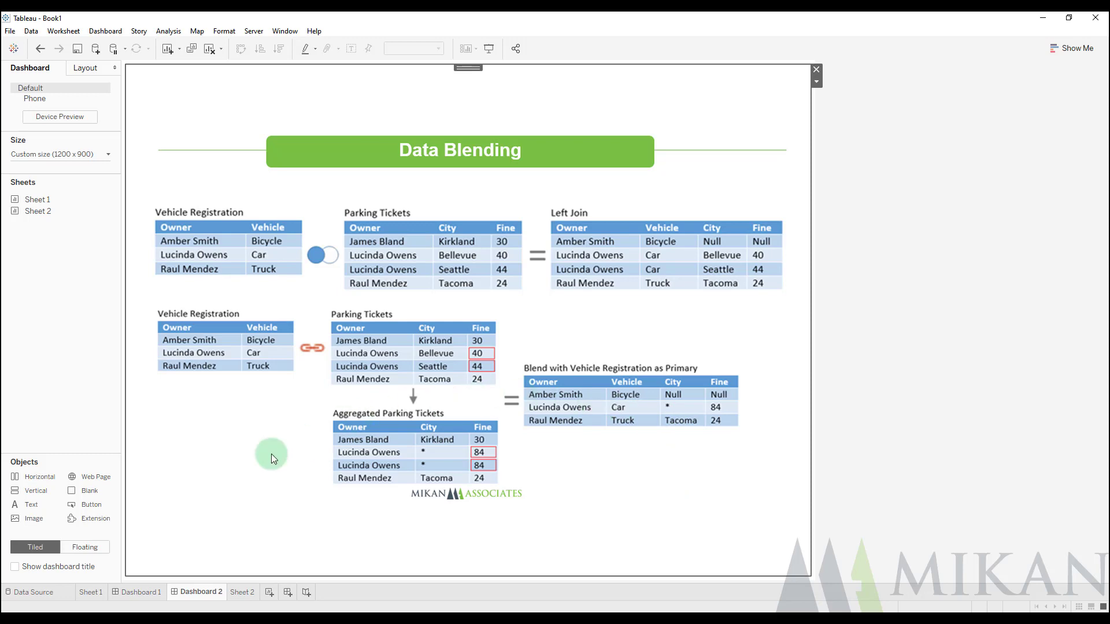
- In the data source, inner join SalesTargets to Orders by matching Sub-Category with Category Name
click(51, 591)
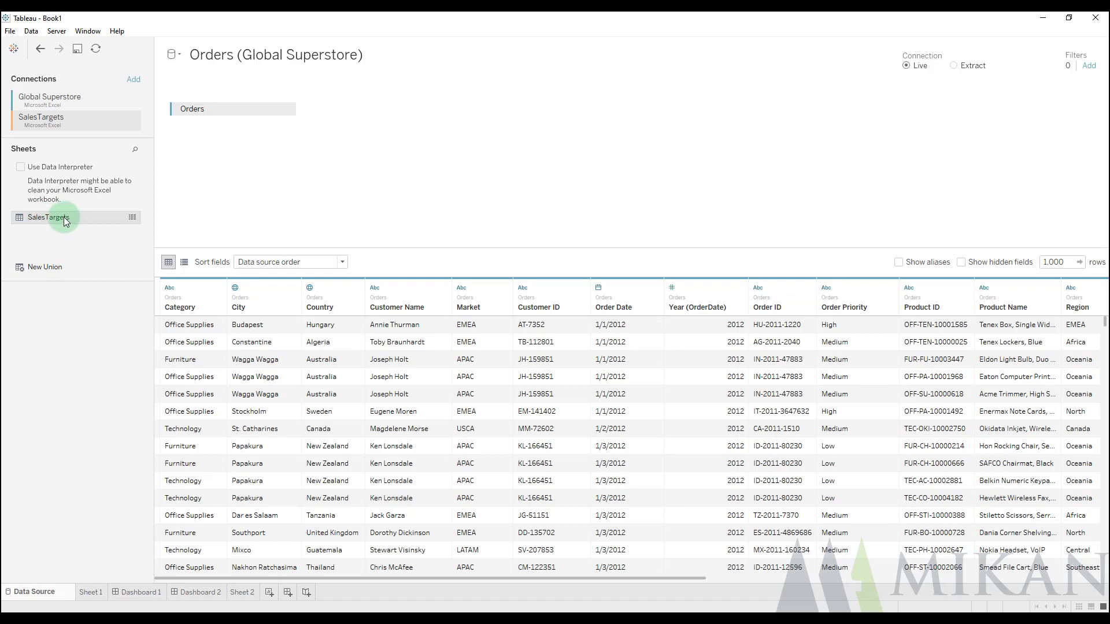
drag(65, 220, 355, 116)
scroll(246, 357, down, 2)
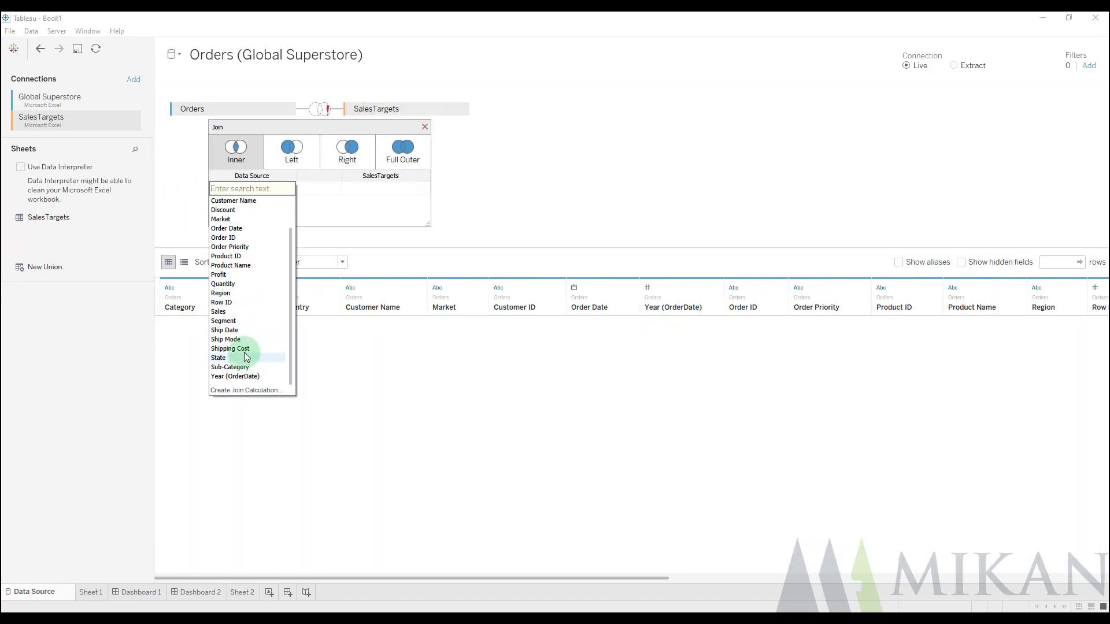
click(237, 367)
click(379, 188)
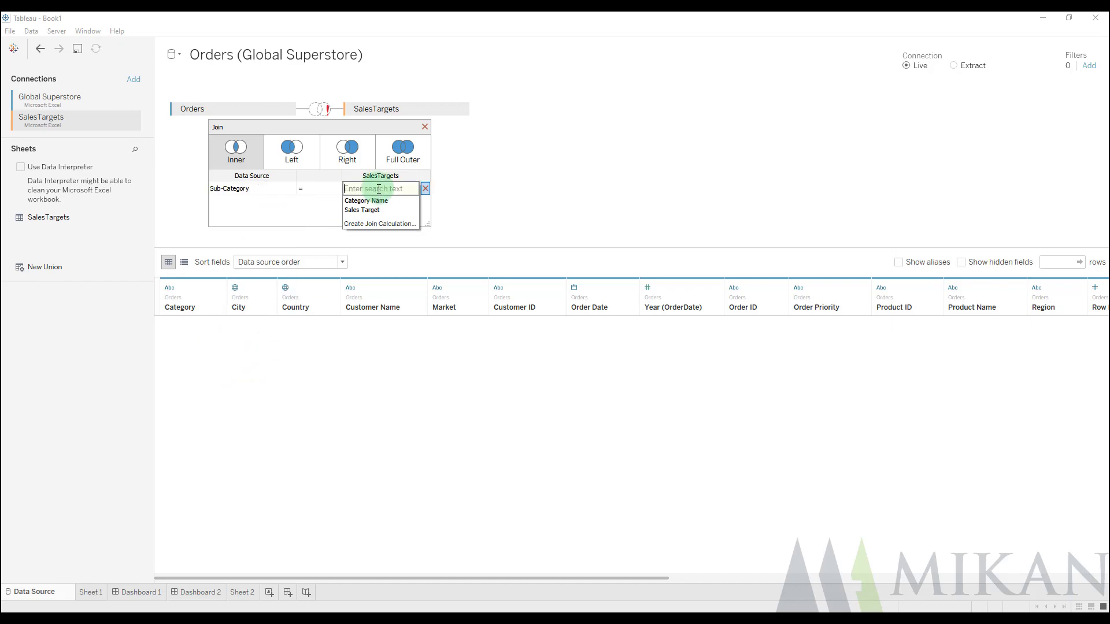
click(373, 201)
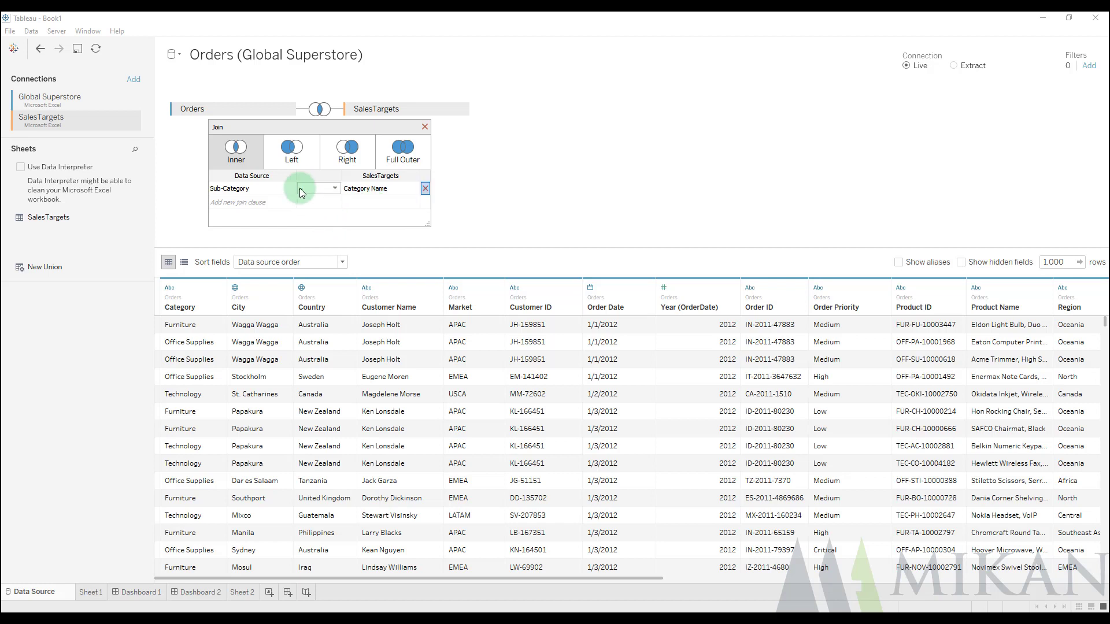
click(346, 174)
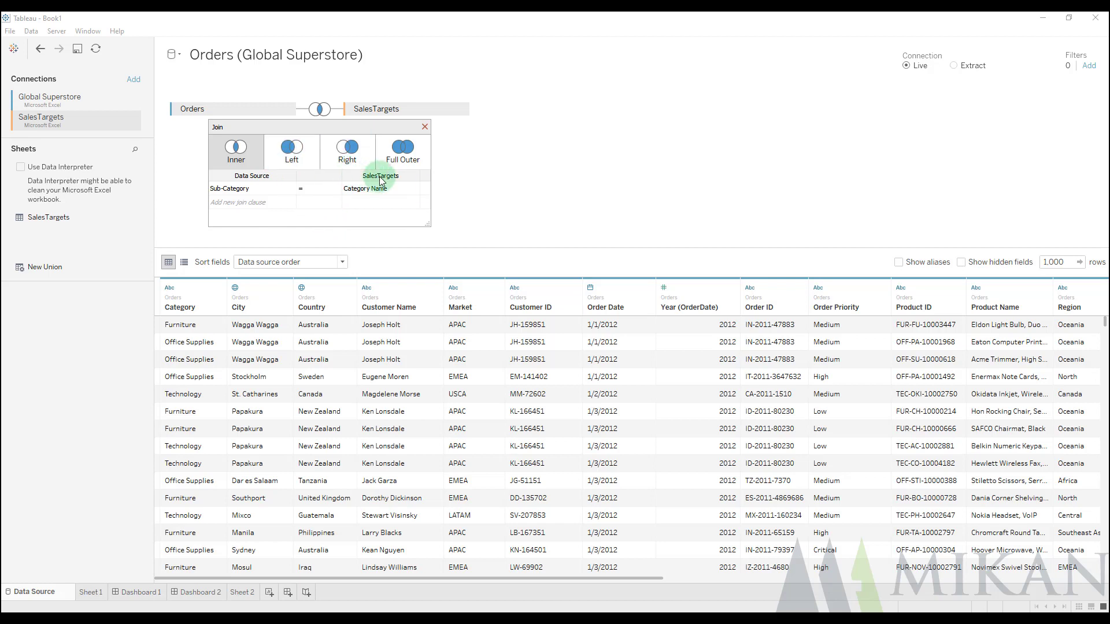
click(397, 161)
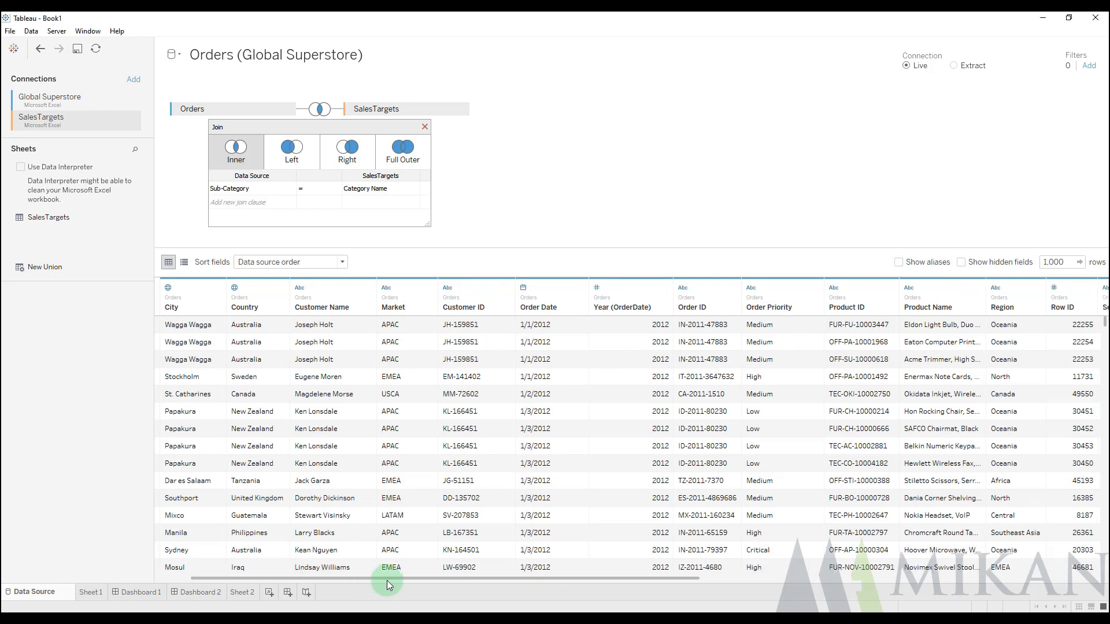
- Check the joined Category Name and Sales Target columns for repeated Paper rows, and remove SalesTargets from the join
scroll(384, 584, right, 2)
drag(403, 581, 854, 585)
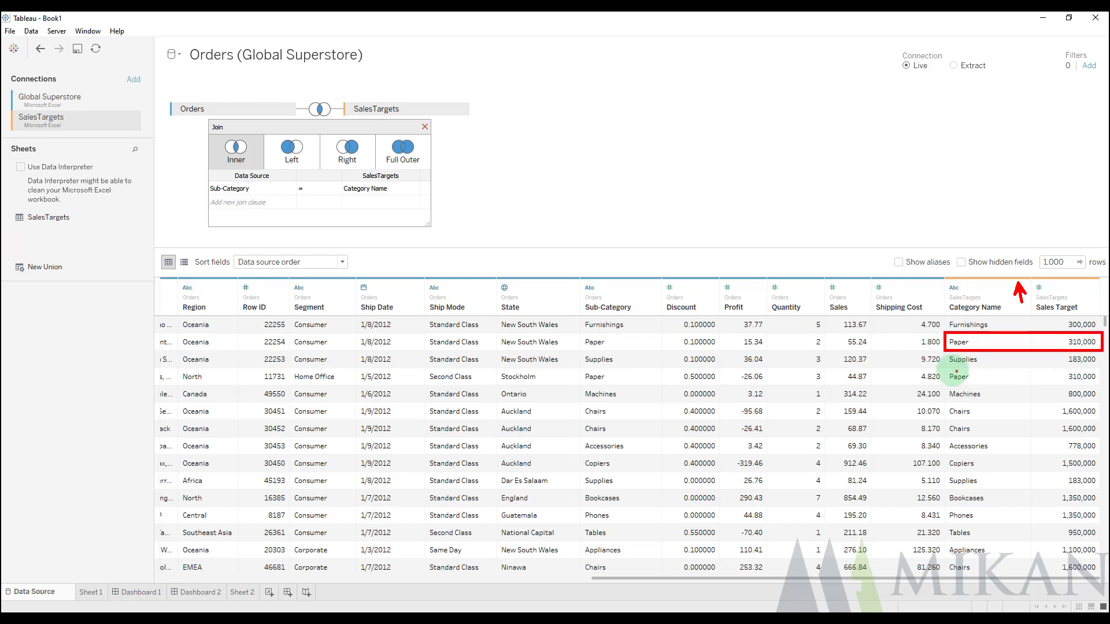
mouse_move(946, 369)
mouse_down()
mouse_move(1006, 386)
mouse_move(1101, 388)
mouse_up()
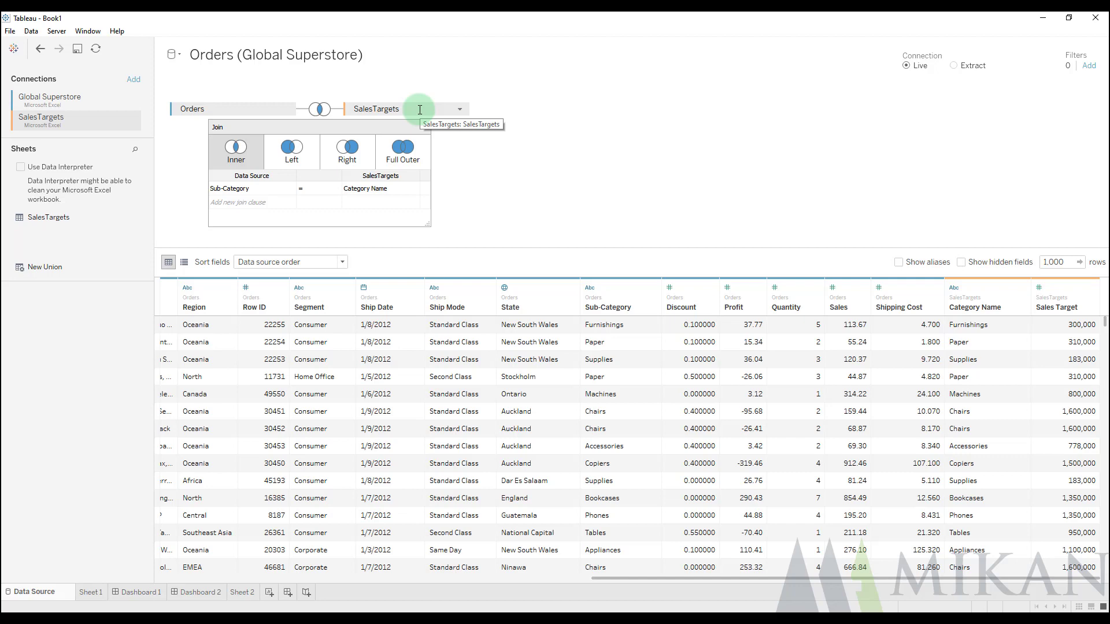
drag(420, 110, 92, 311)
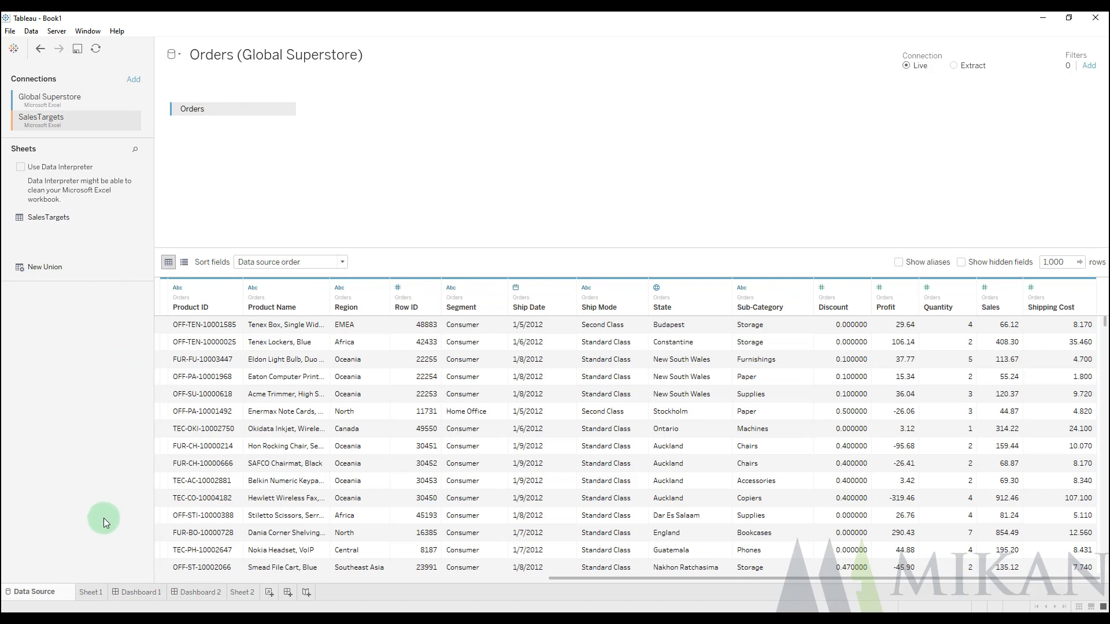
- Go to Sheet 1 and compare the fields of the SalesTargets and Orders (Global Superstore) data sources
click(93, 593)
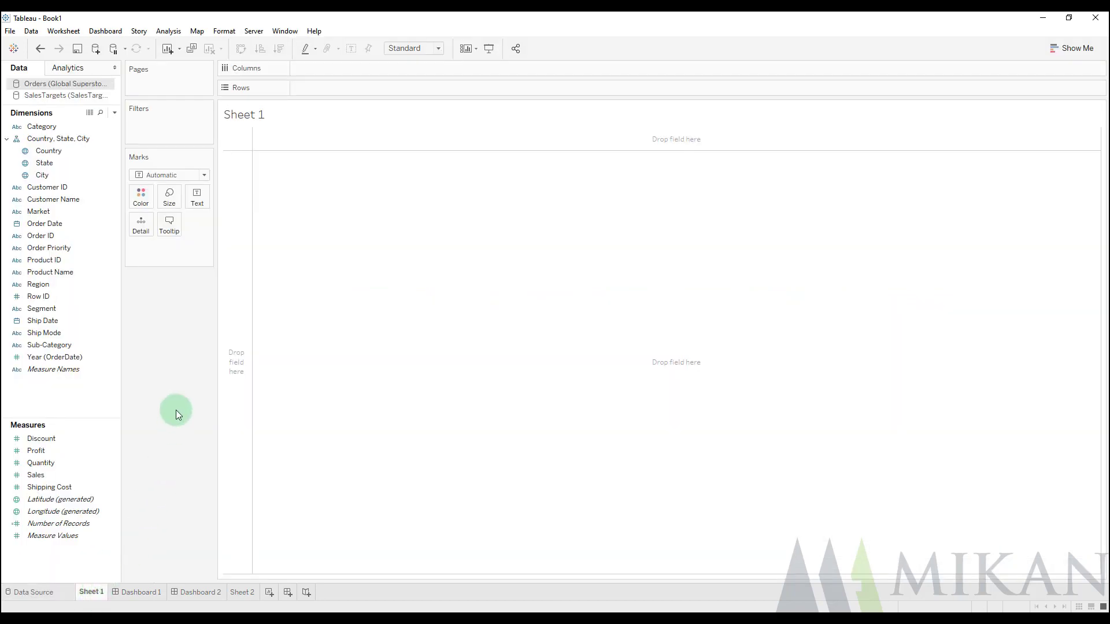
click(85, 95)
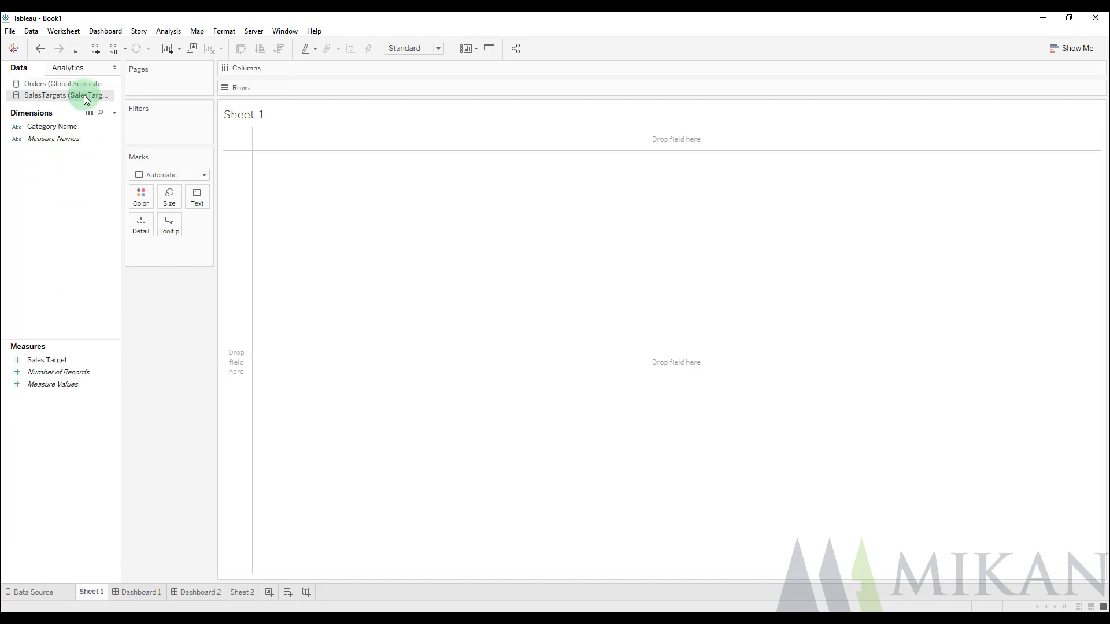
click(96, 87)
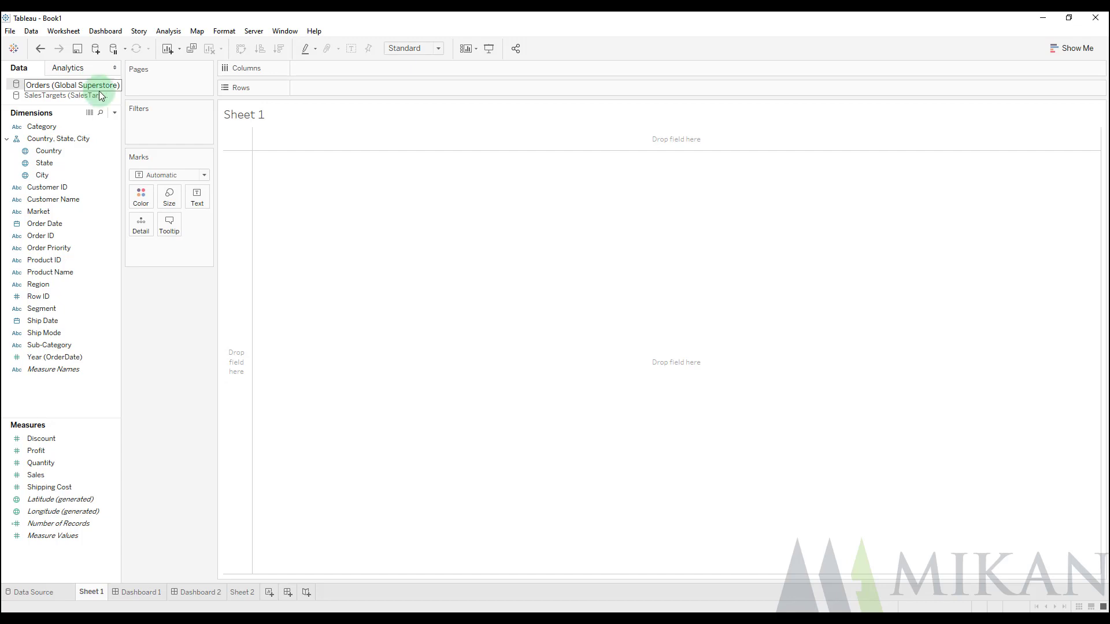
click(31, 30)
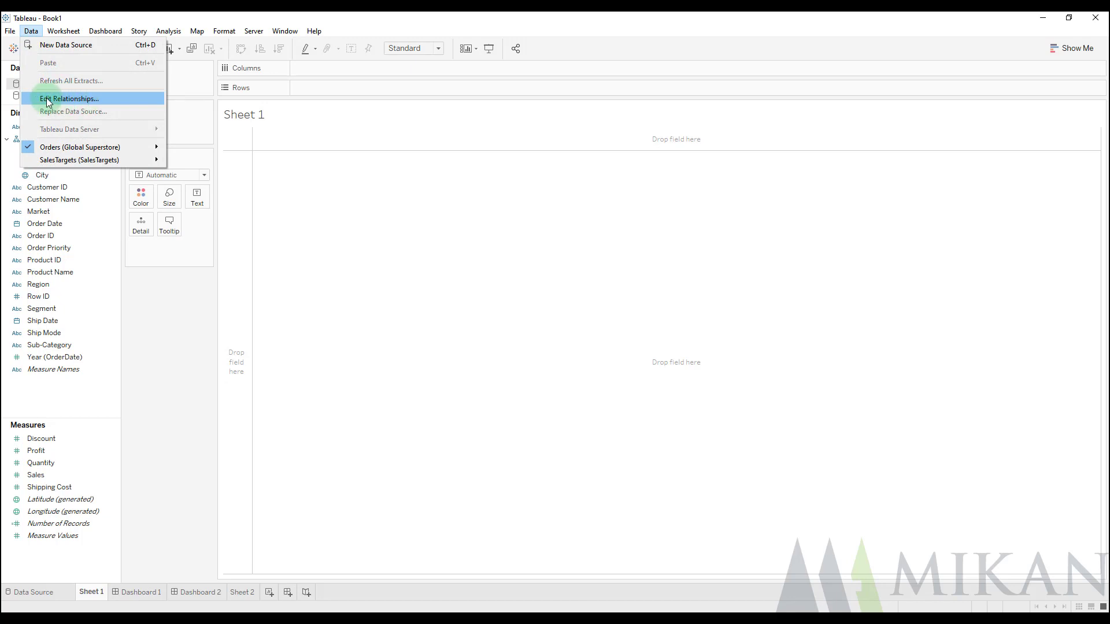
click(278, 191)
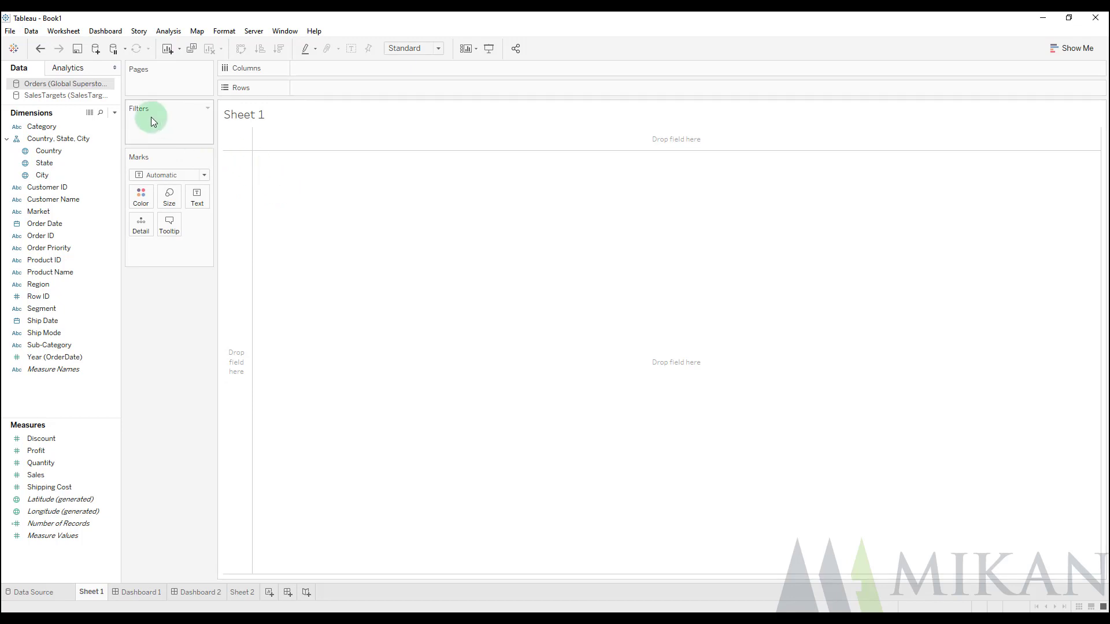
- View the underlying data of the SalesTargets source and check its category names and sales targets
click(99, 98)
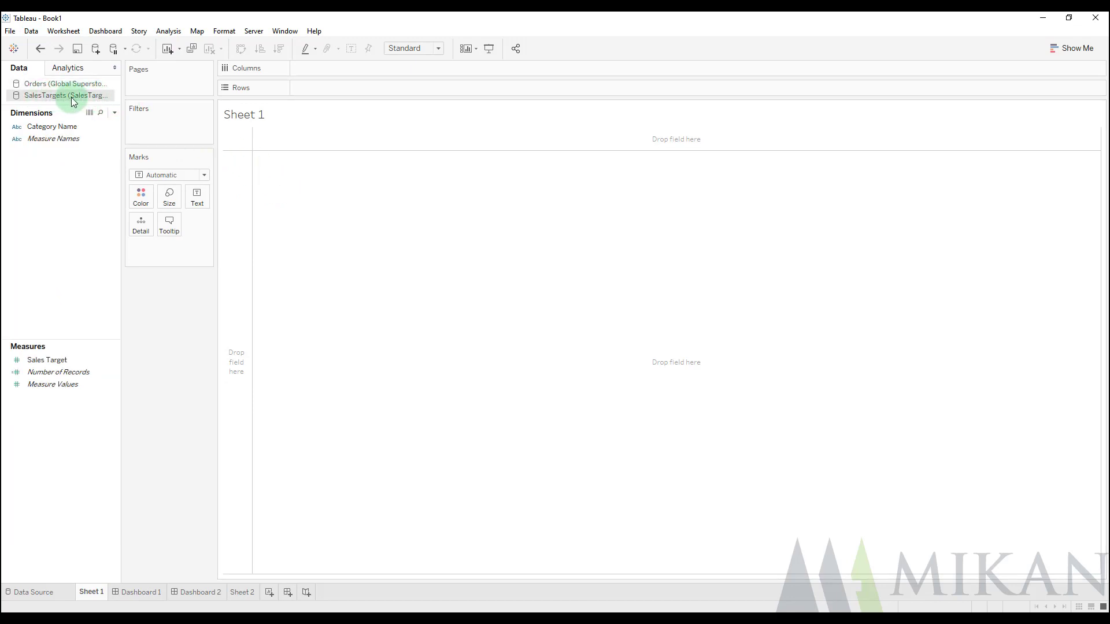
click(90, 112)
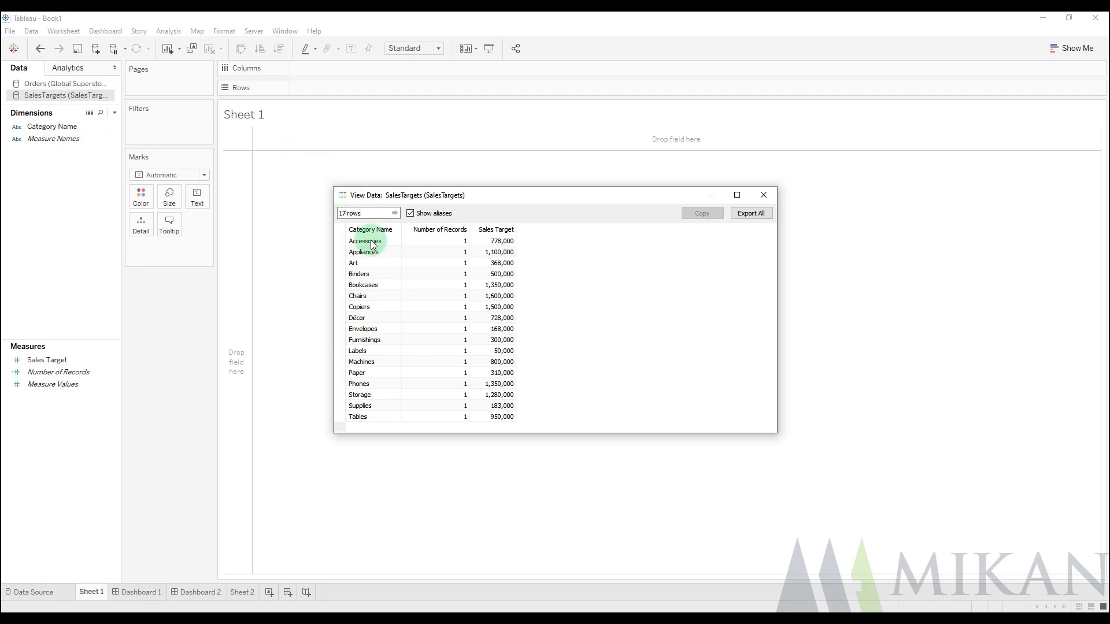
click(370, 242)
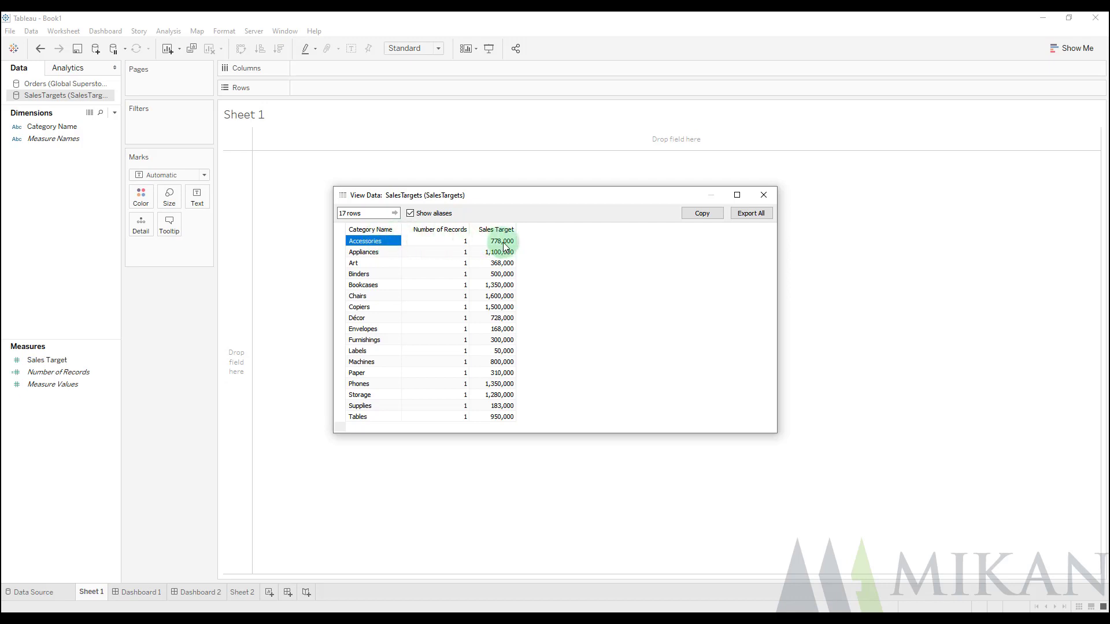
click(764, 196)
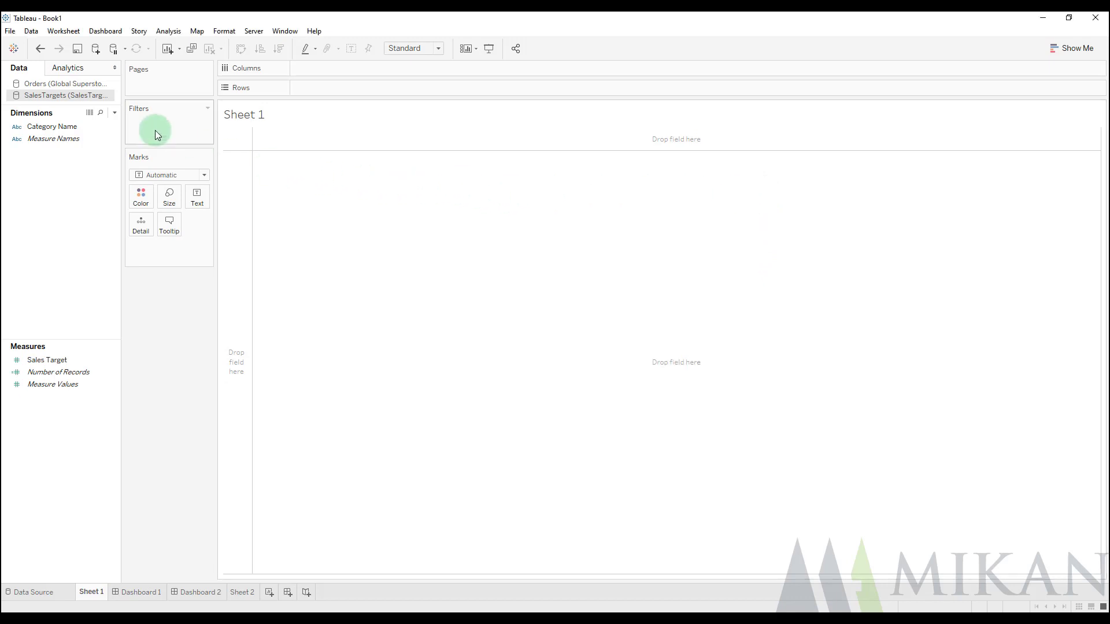
- Define a custom relationship with SalesTargets as primary source, mapping its Category Name to Sub-Category in the secondary Orders (Global Superstore) source
click(31, 31)
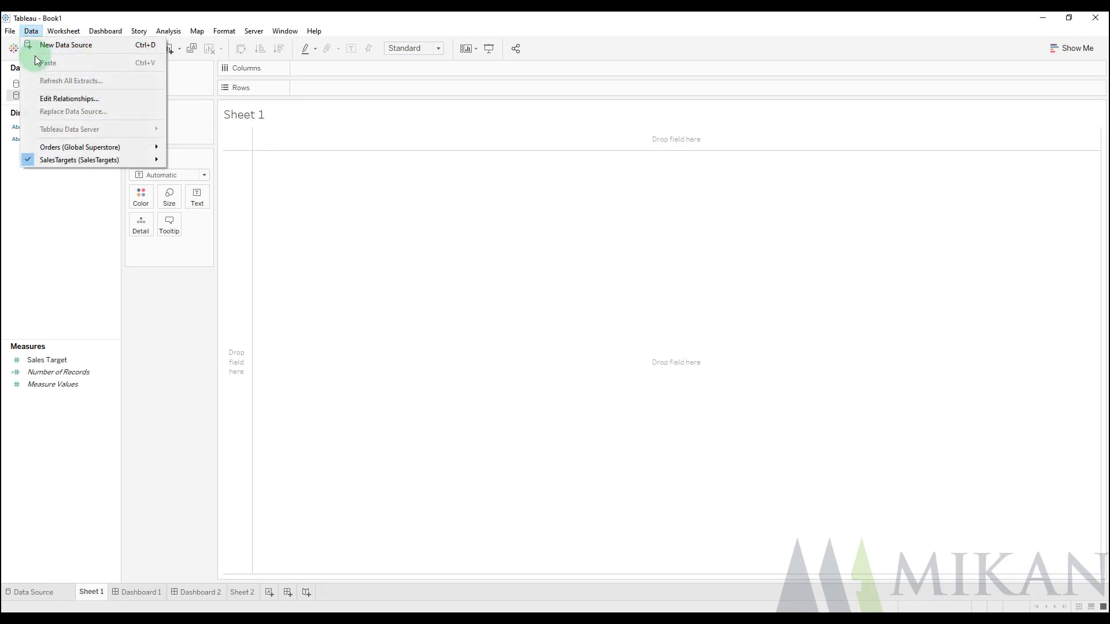
click(84, 100)
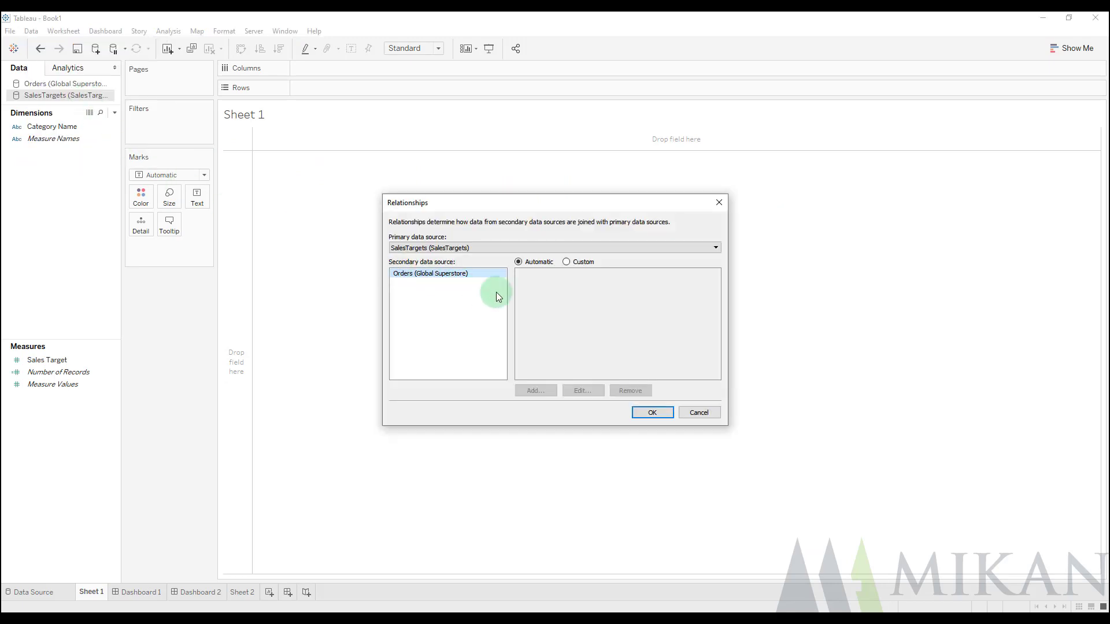
click(567, 261)
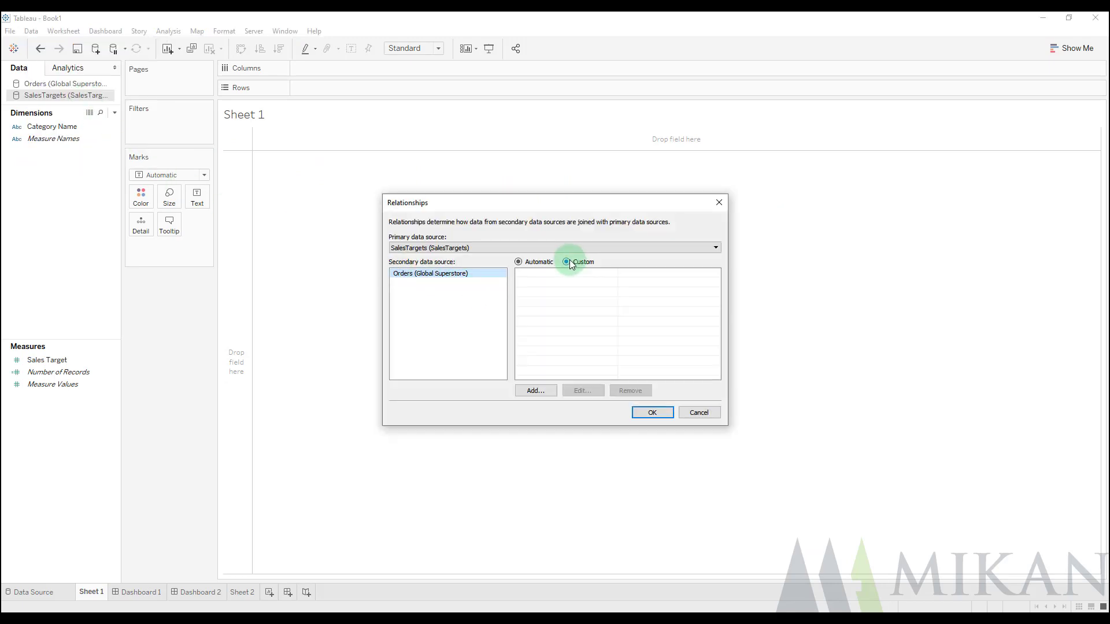
click(533, 390)
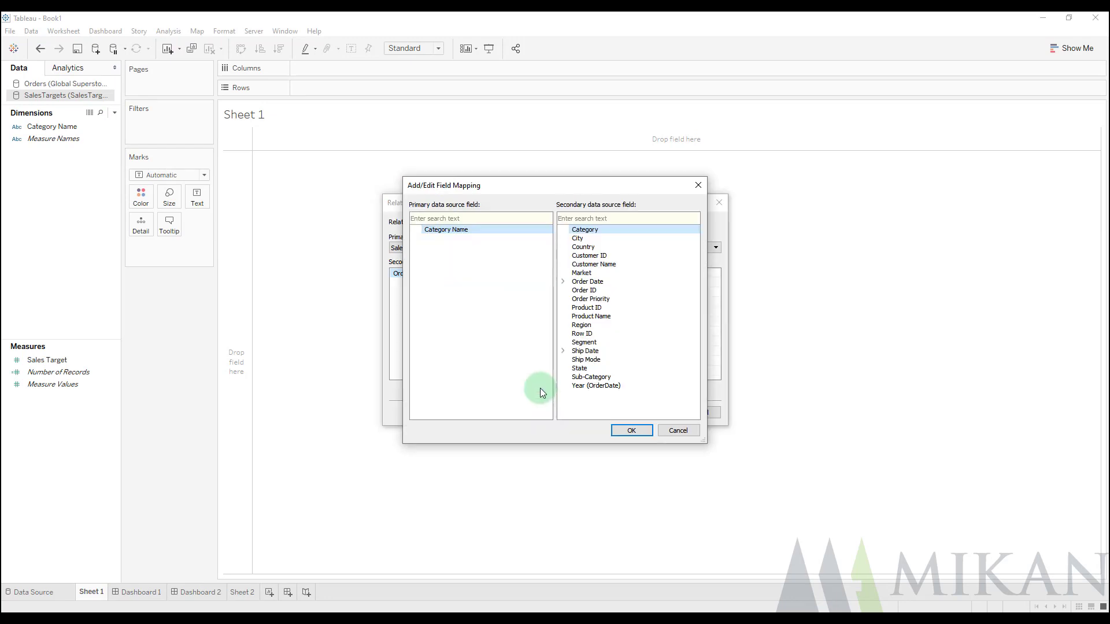
click(584, 377)
click(455, 229)
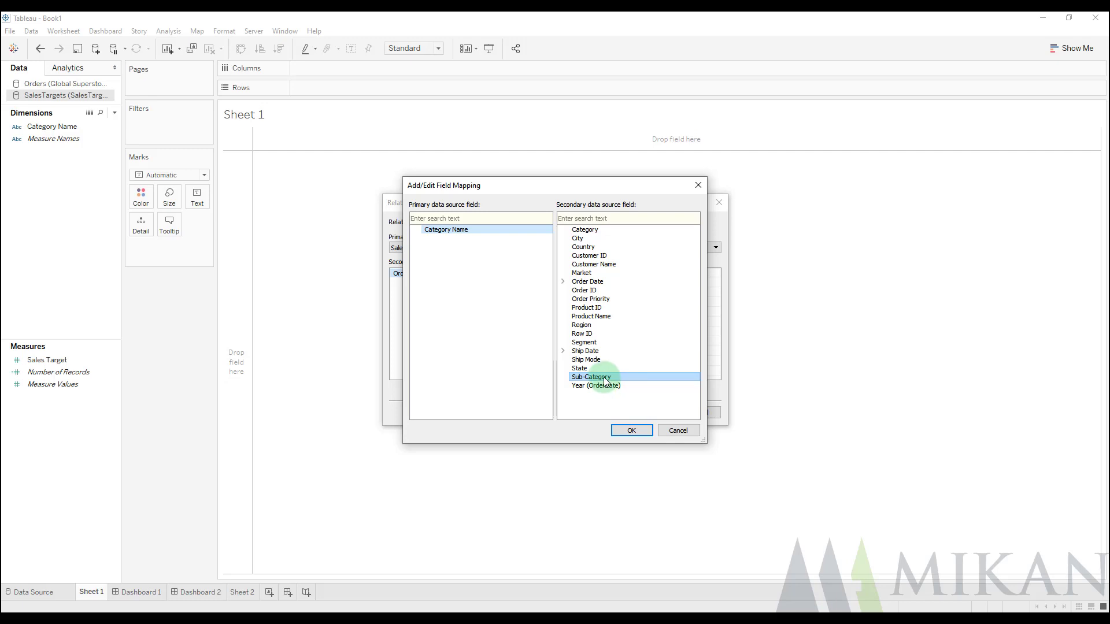
click(632, 431)
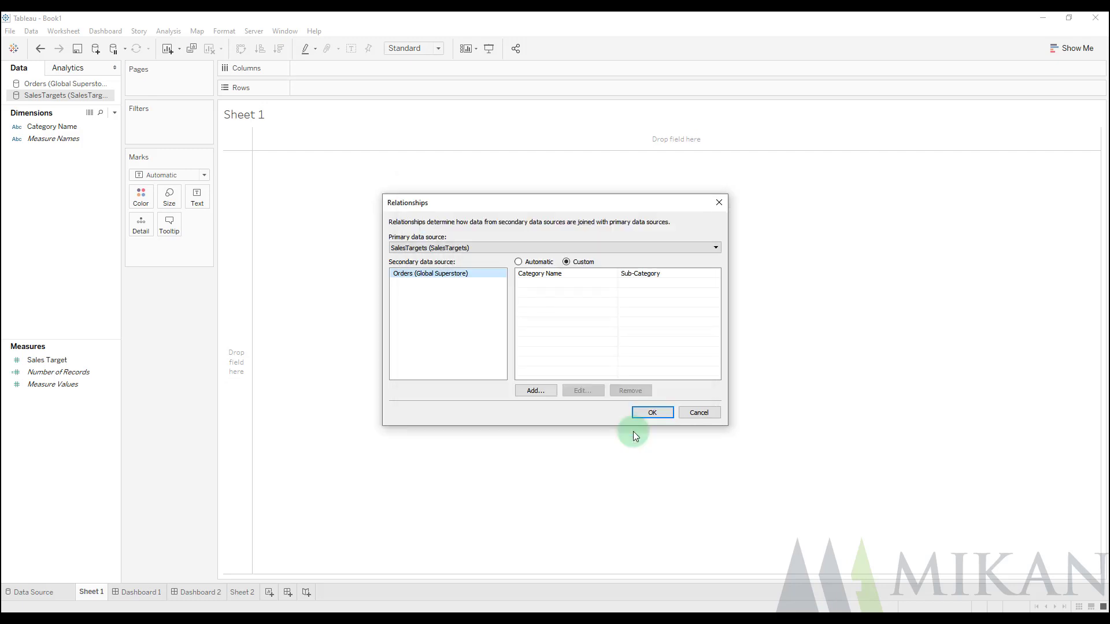
click(653, 412)
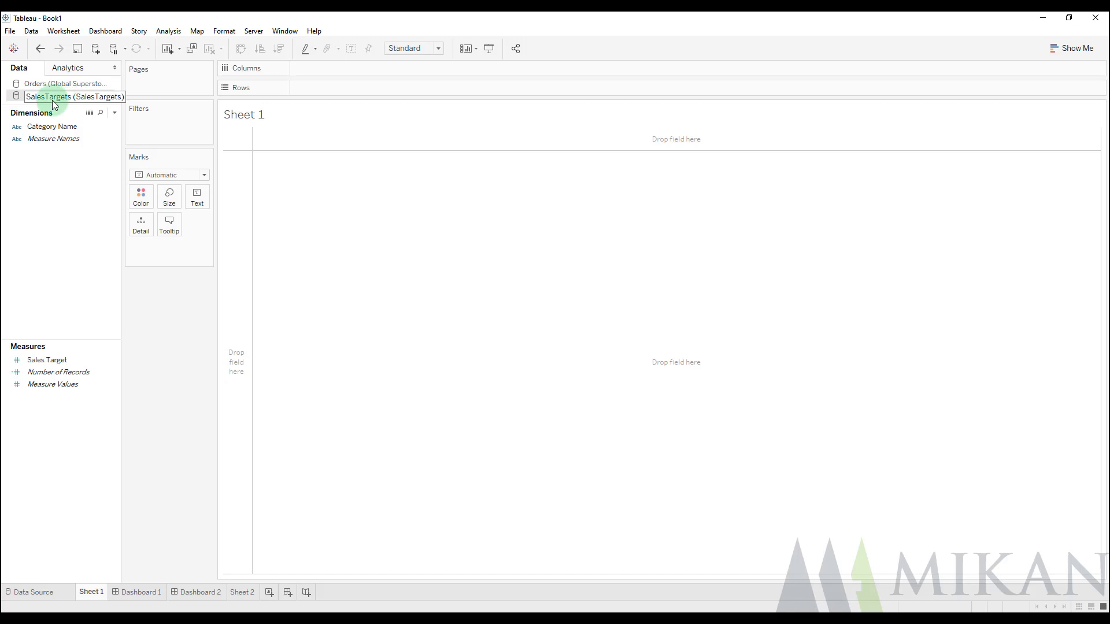
- On Sheet 1, list Category Name from SalesTargets in rows and show Sales from Orders as the text values
drag(54, 126, 326, 90)
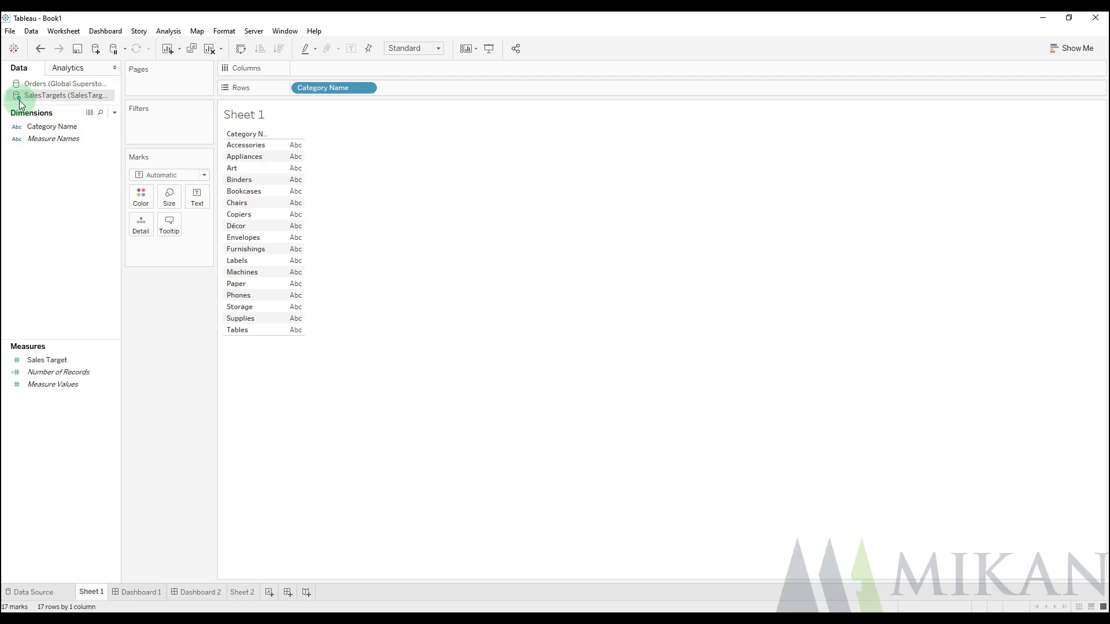
click(77, 87)
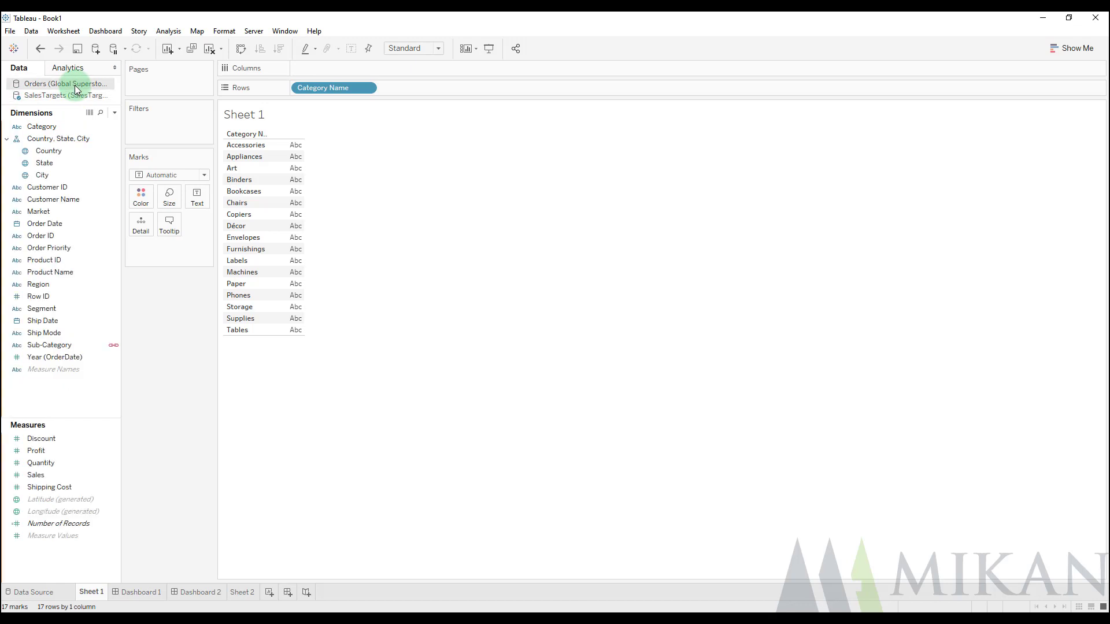
click(57, 479)
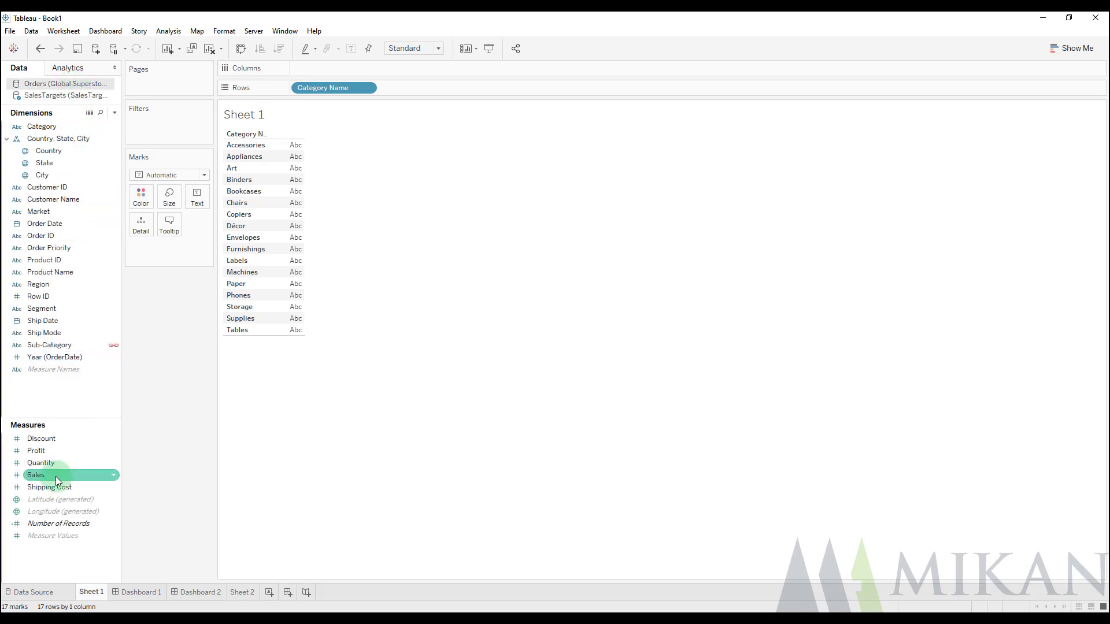
drag(57, 479, 197, 197)
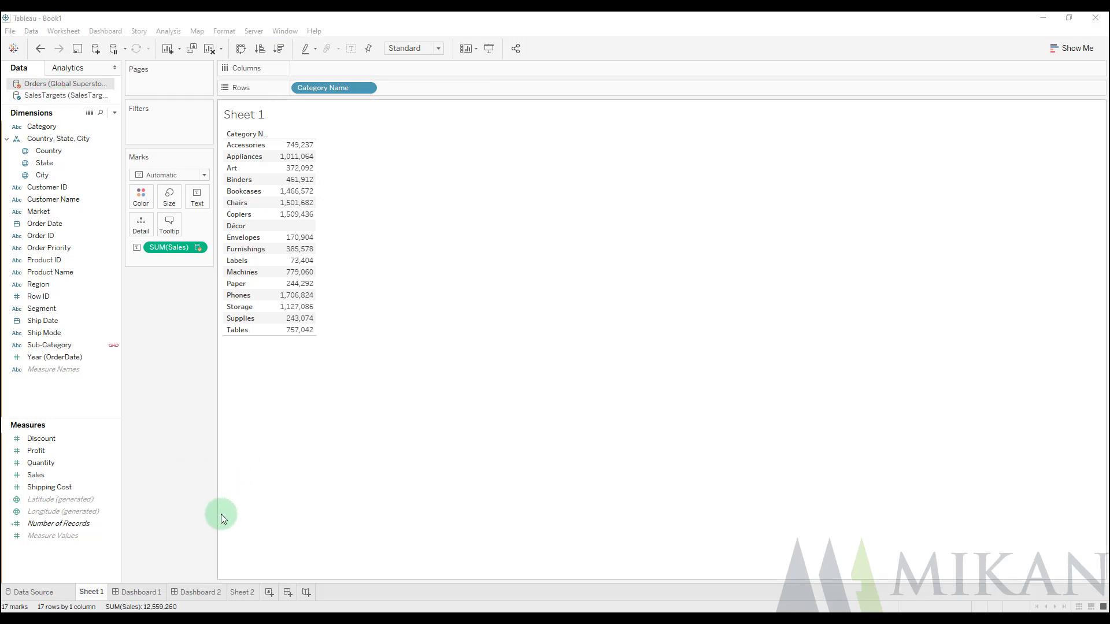
- On Sheet 2, build a bar chart of Sales by Sub-Category from Orders, with Sub-Category in rows and Sales in columns
click(242, 592)
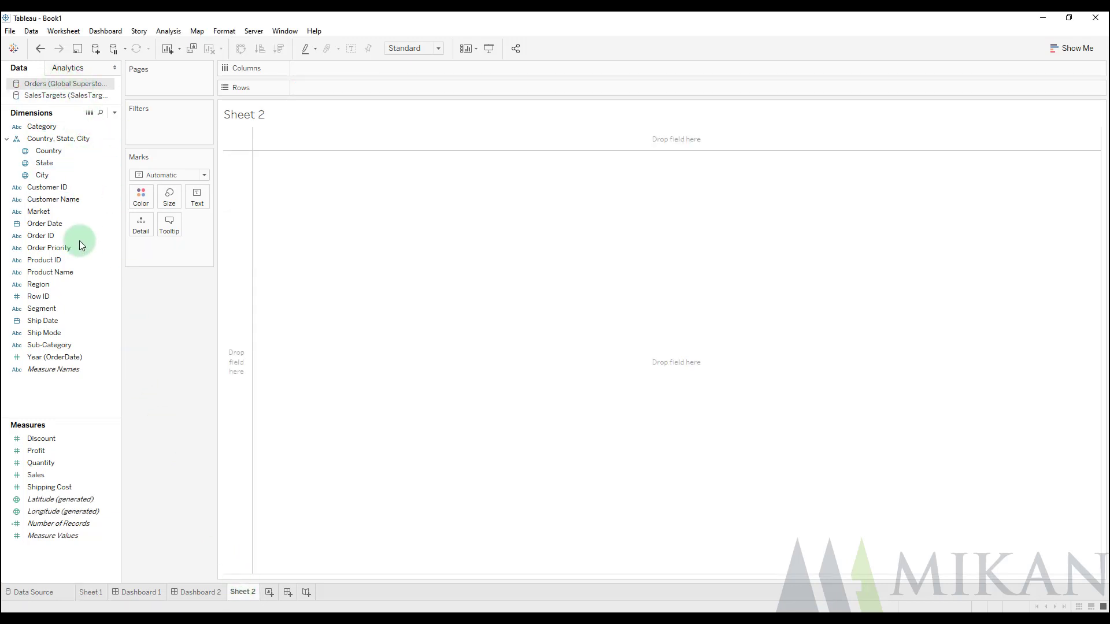
drag(57, 345, 327, 85)
drag(38, 450, 318, 71)
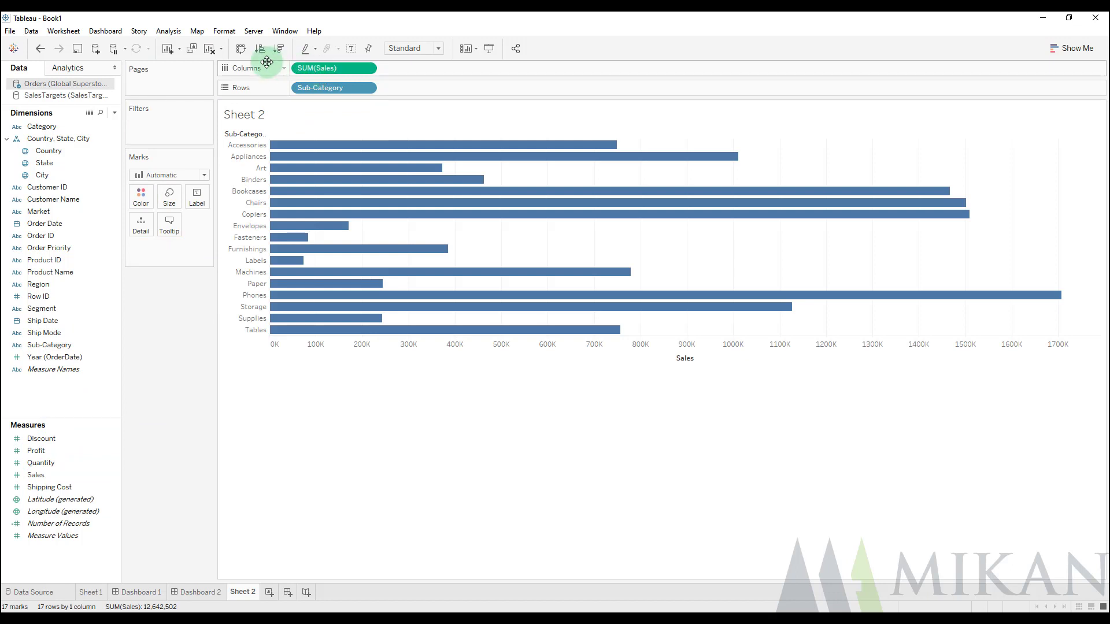
- Add Sales Target from the SalesTargets source as a detail on the marks of the bar chart
click(68, 96)
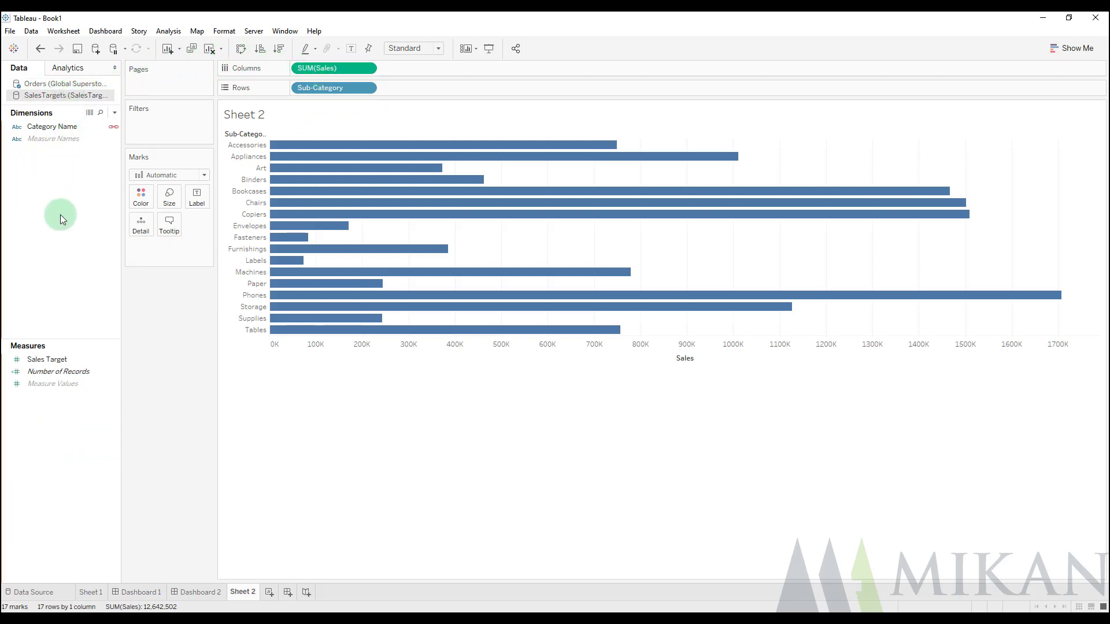
click(45, 359)
drag(45, 369, 139, 230)
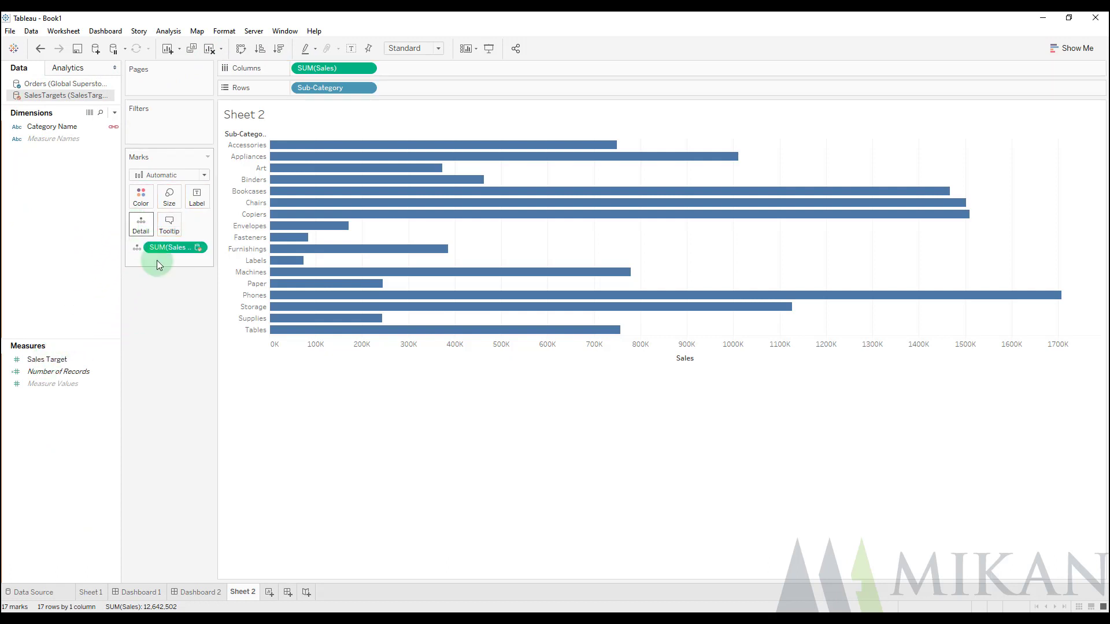
- Add a reference line per cell on the Sales axis, using the average of SUM(Sales Target) as its value
right_click(334, 348)
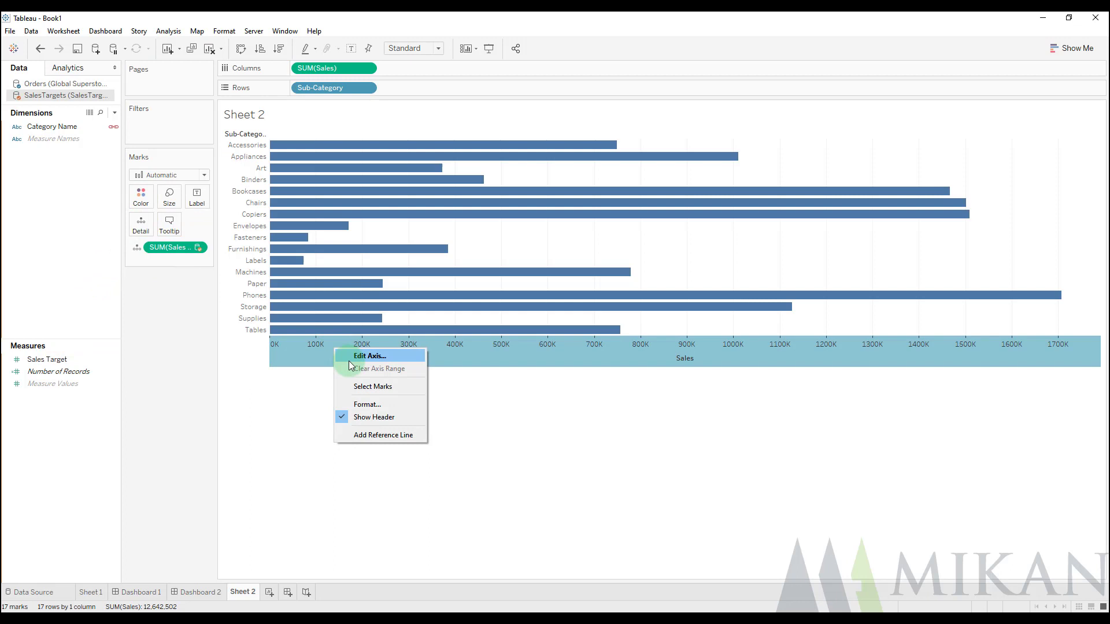
click(373, 435)
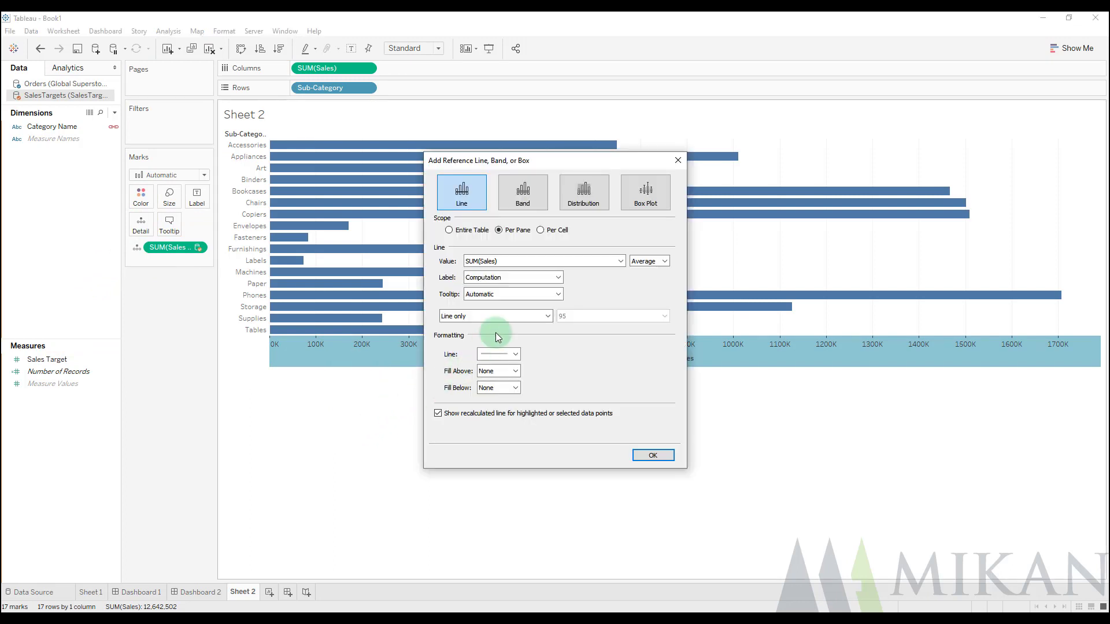
click(524, 260)
click(520, 273)
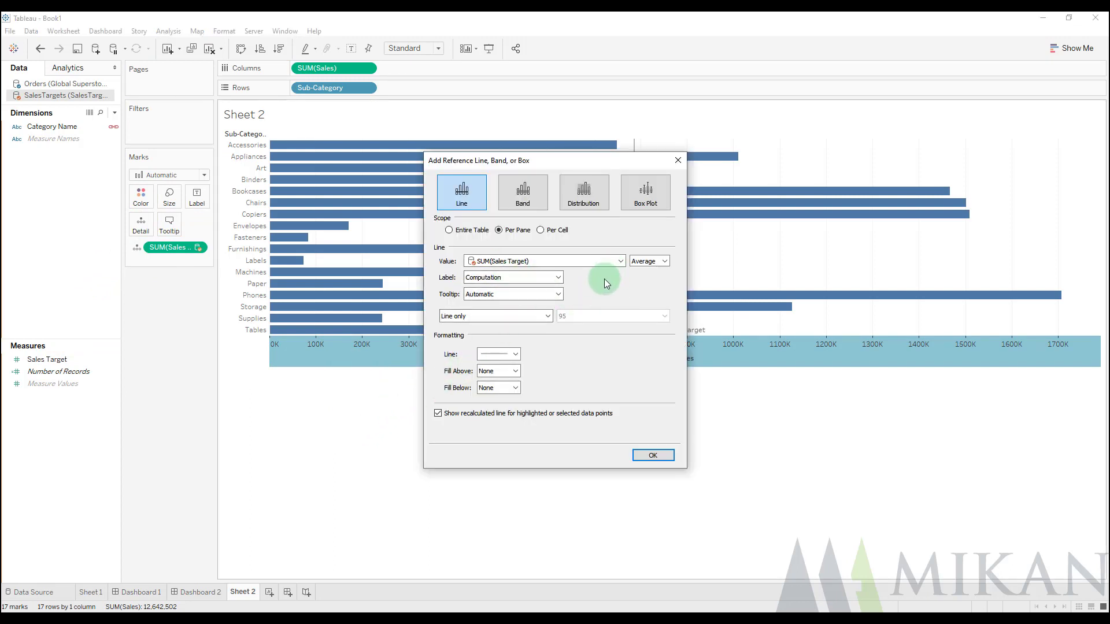
click(540, 231)
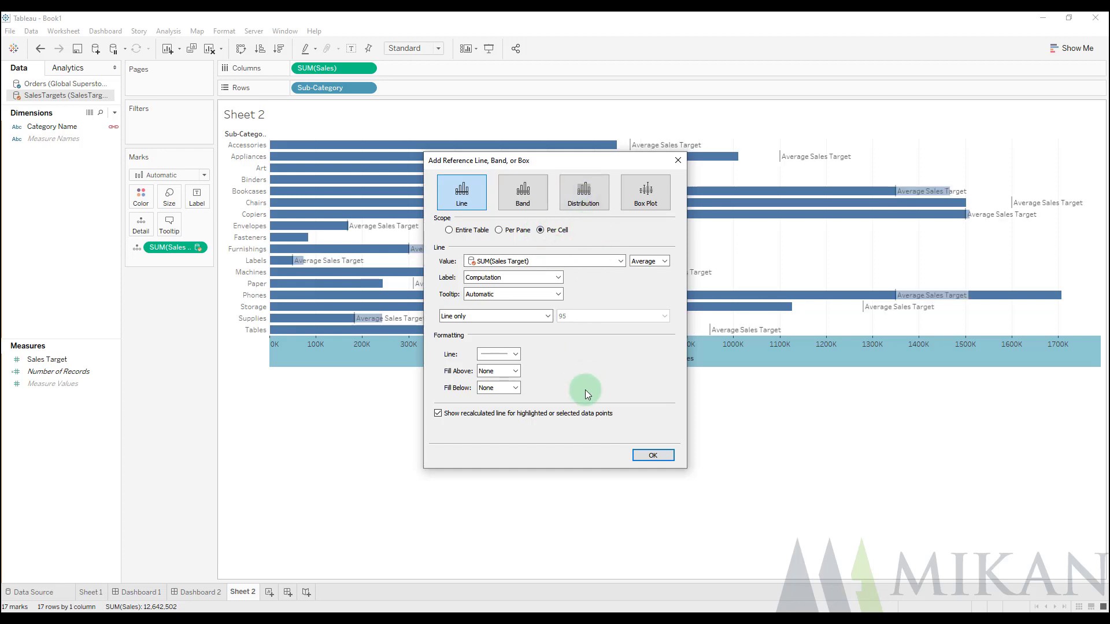
click(651, 455)
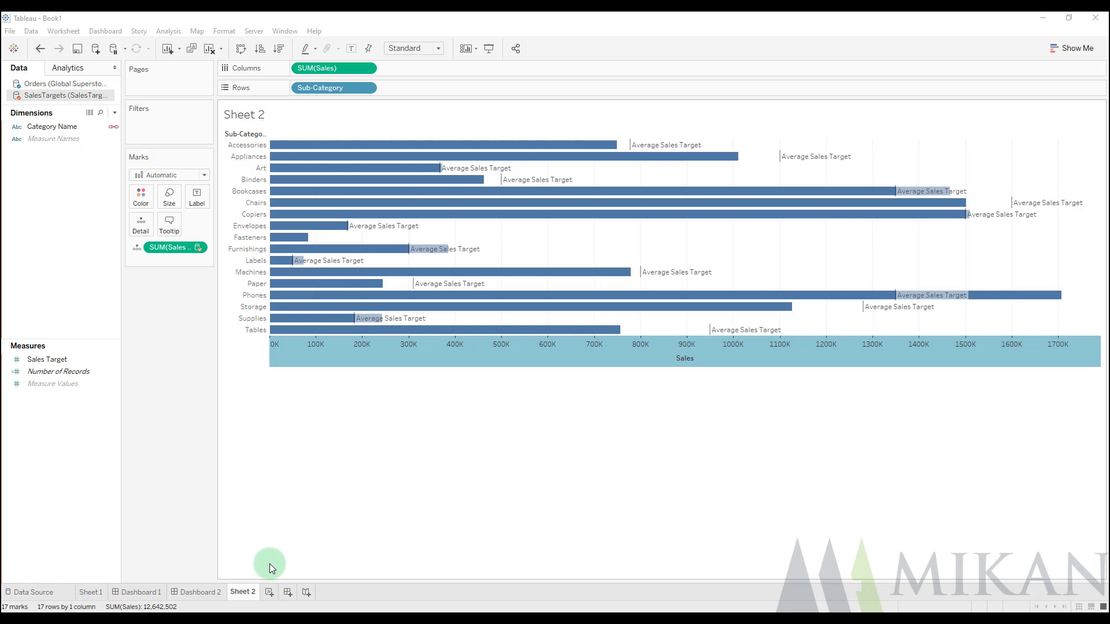
- In a new worksheet, build a text table of Sales from Orders with Category and Market in rows
click(269, 593)
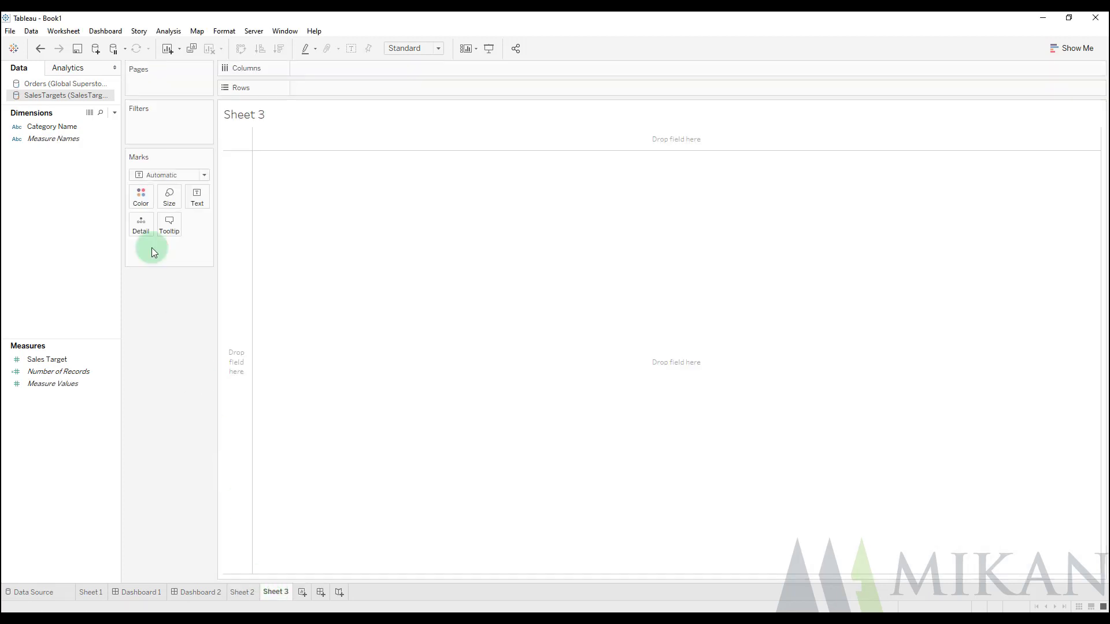
click(74, 84)
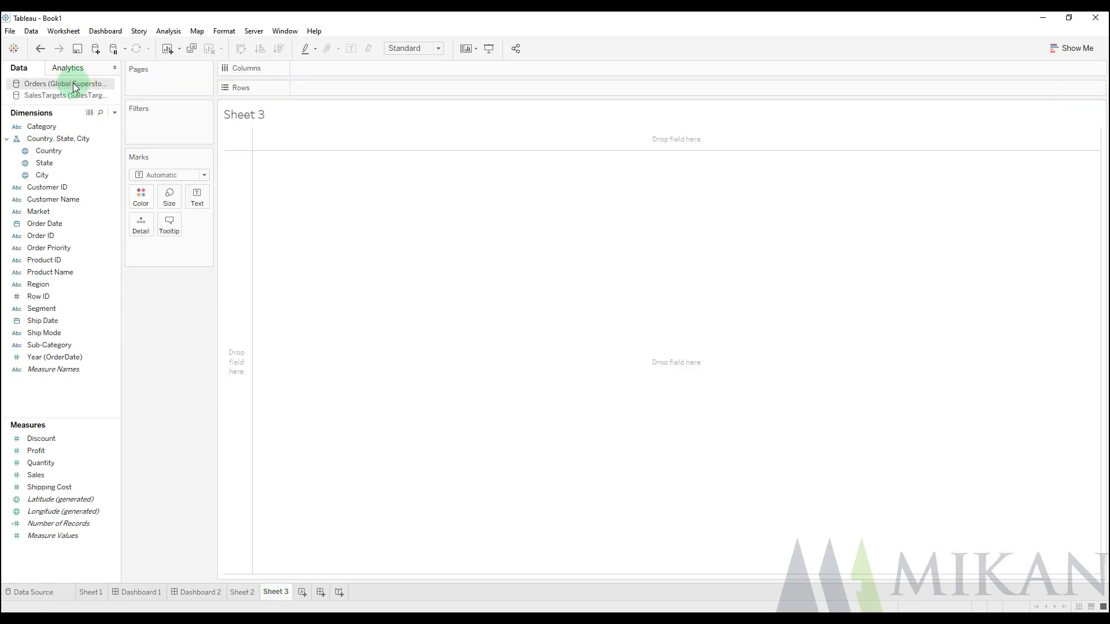
drag(41, 127, 345, 88)
drag(41, 211, 423, 87)
drag(68, 474, 198, 198)
mouse_move(336, 199)
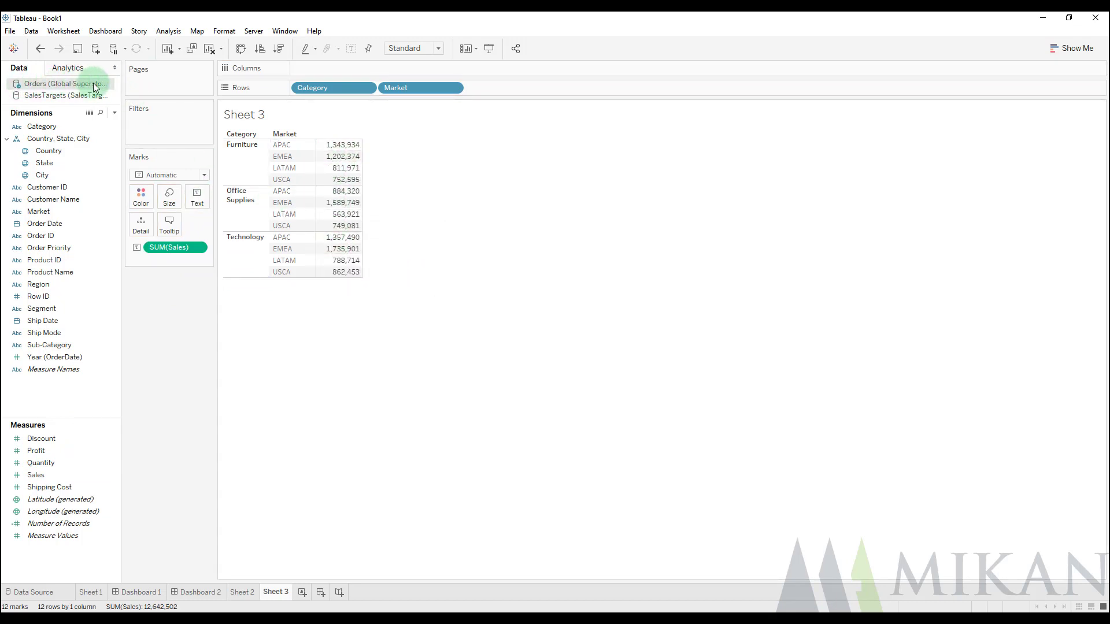
- In a new worksheet, put Category Name from SalesTargets in rows, followed by Market from Orders
click(302, 591)
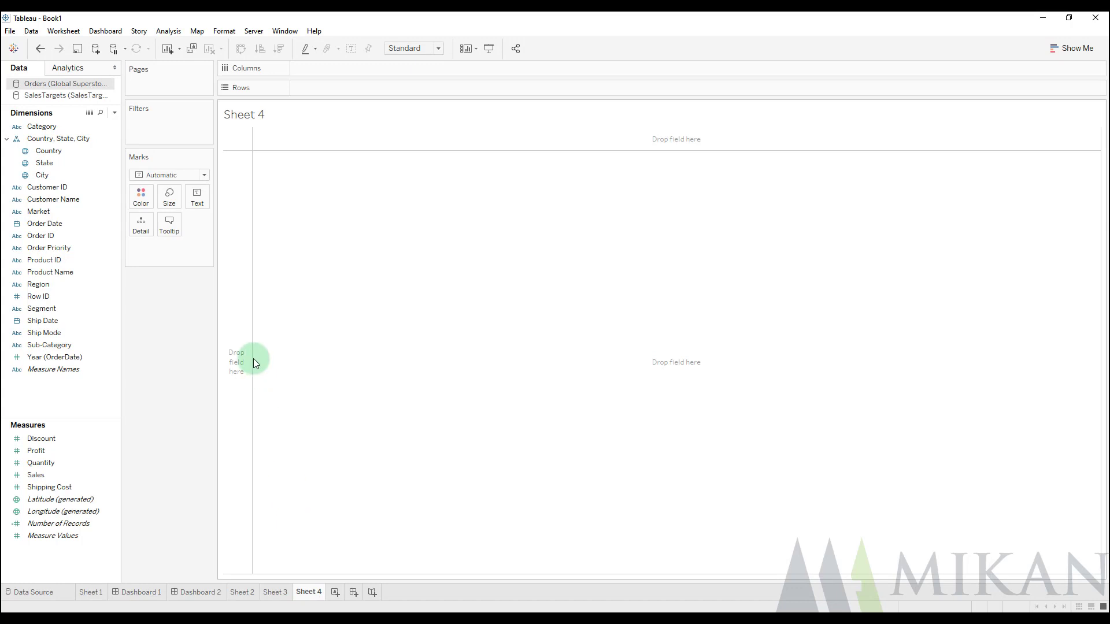
click(92, 96)
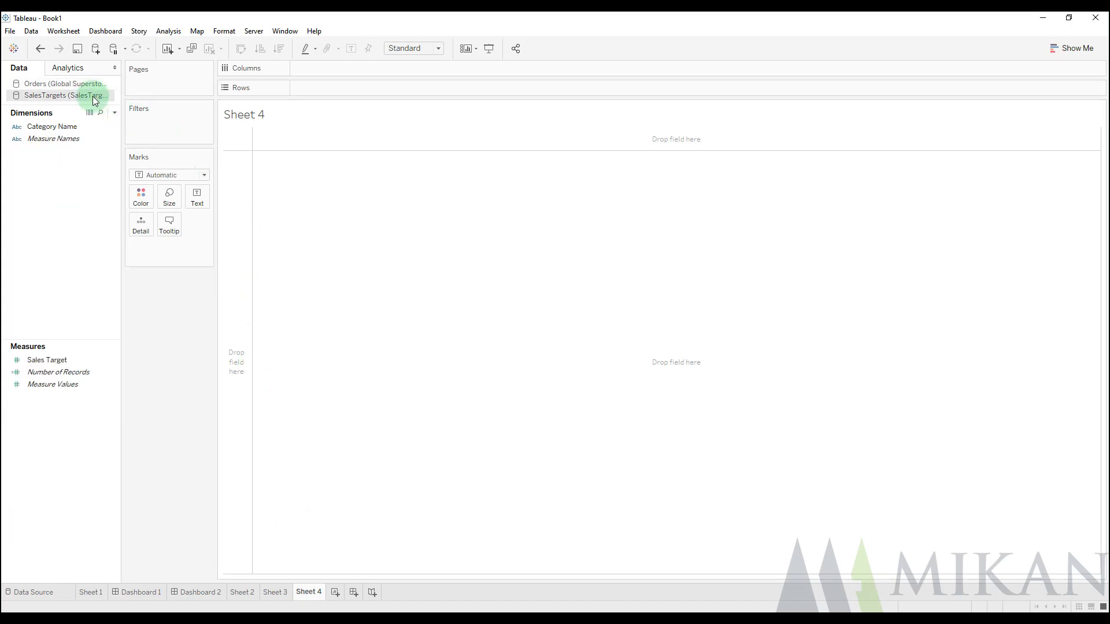
drag(53, 127, 325, 92)
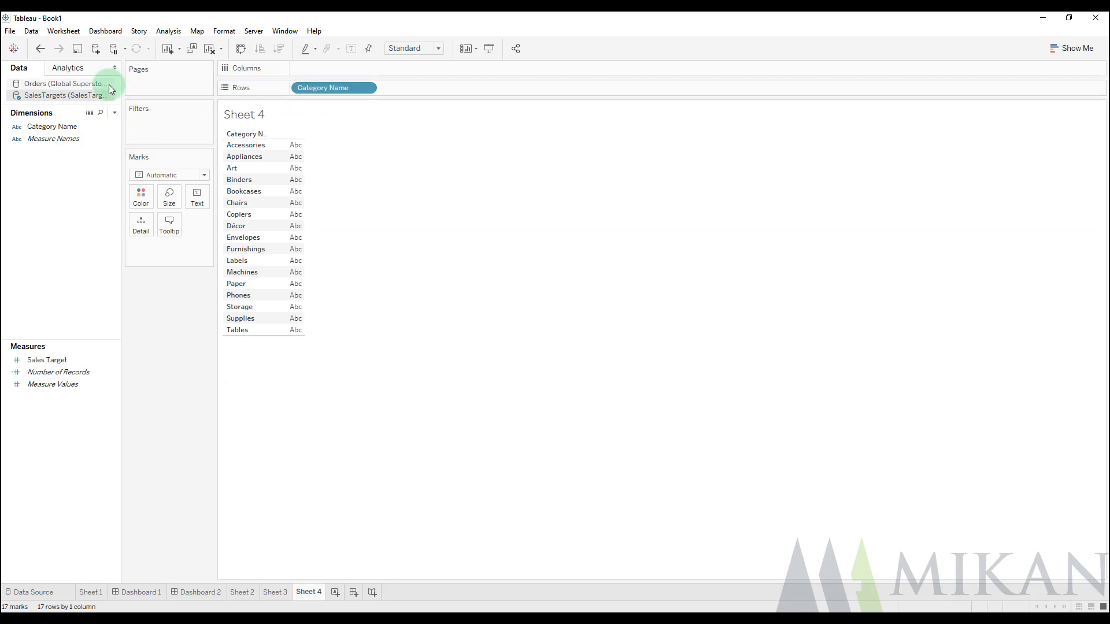
click(74, 87)
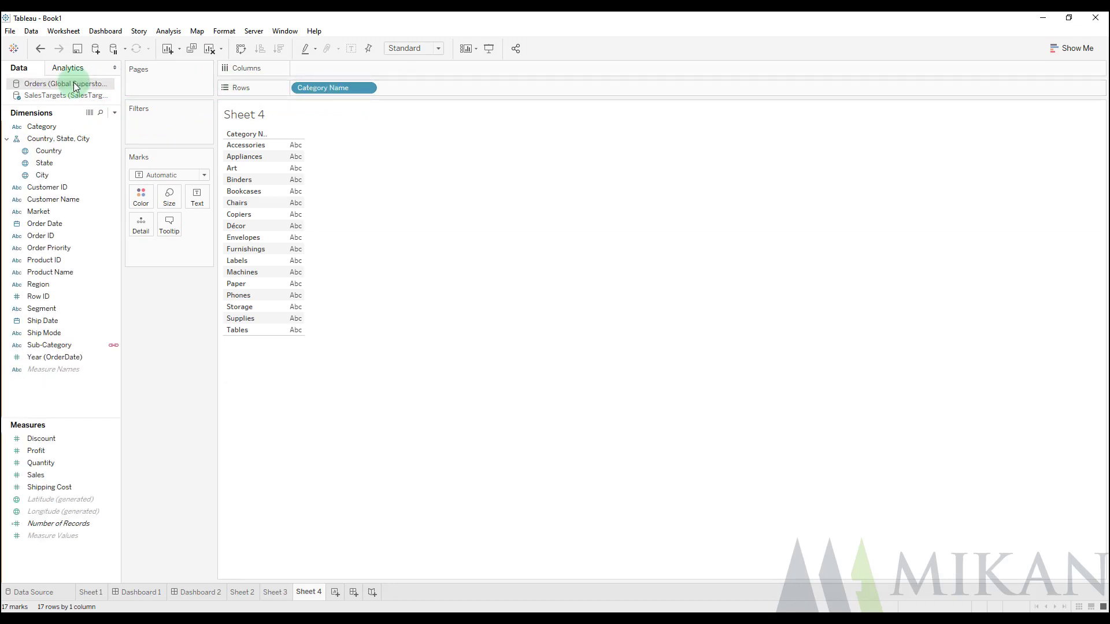
click(41, 213)
drag(41, 212, 399, 89)
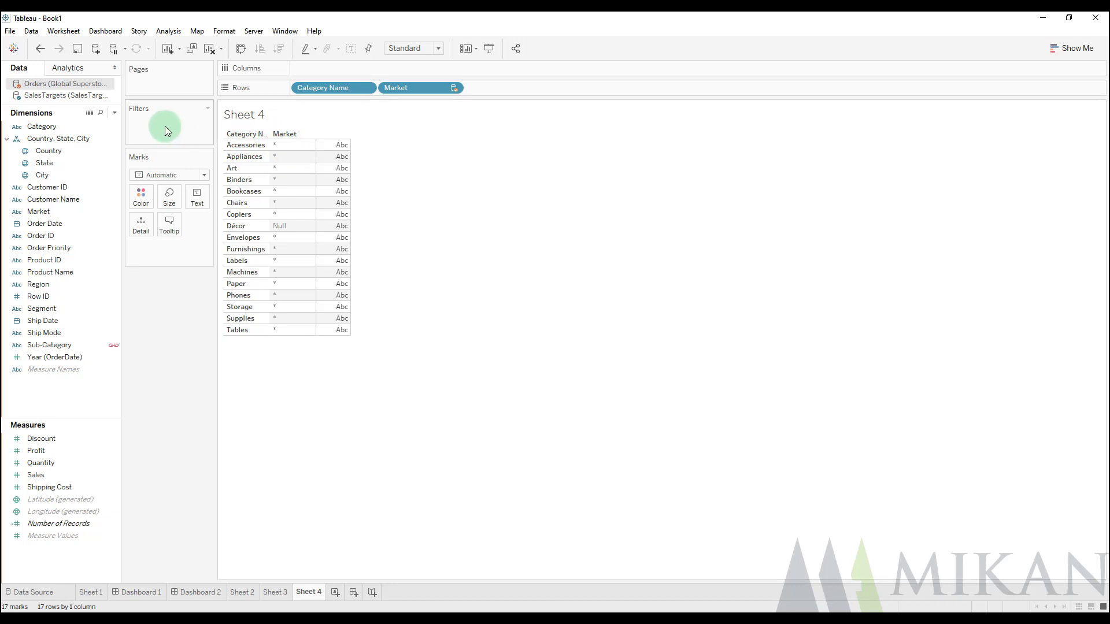
key(ctrl+2)
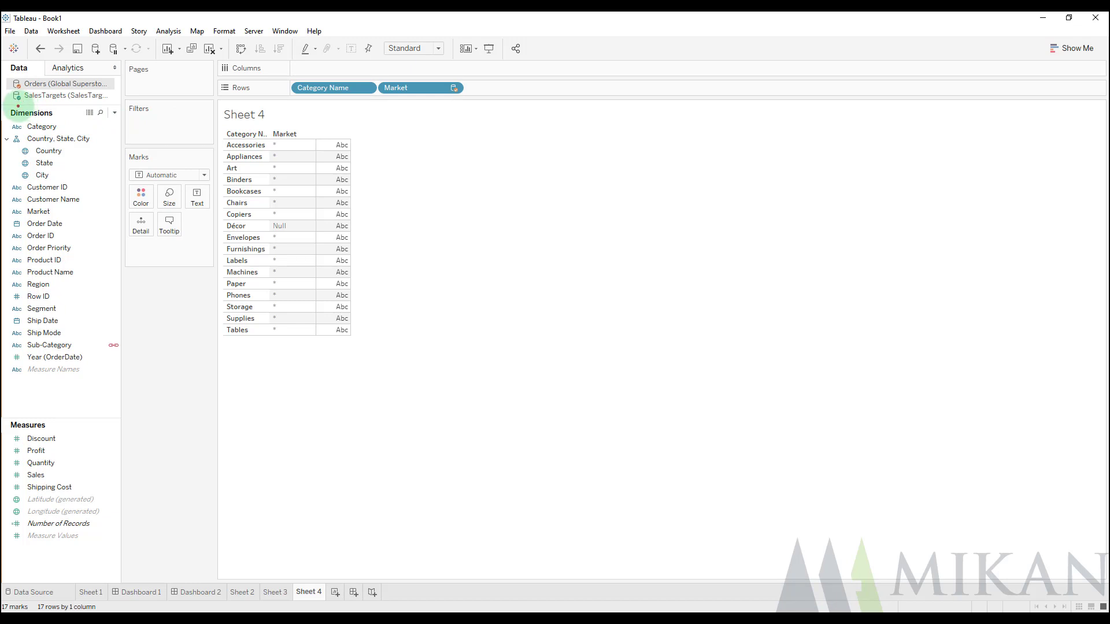
drag(20, 103, 30, 131)
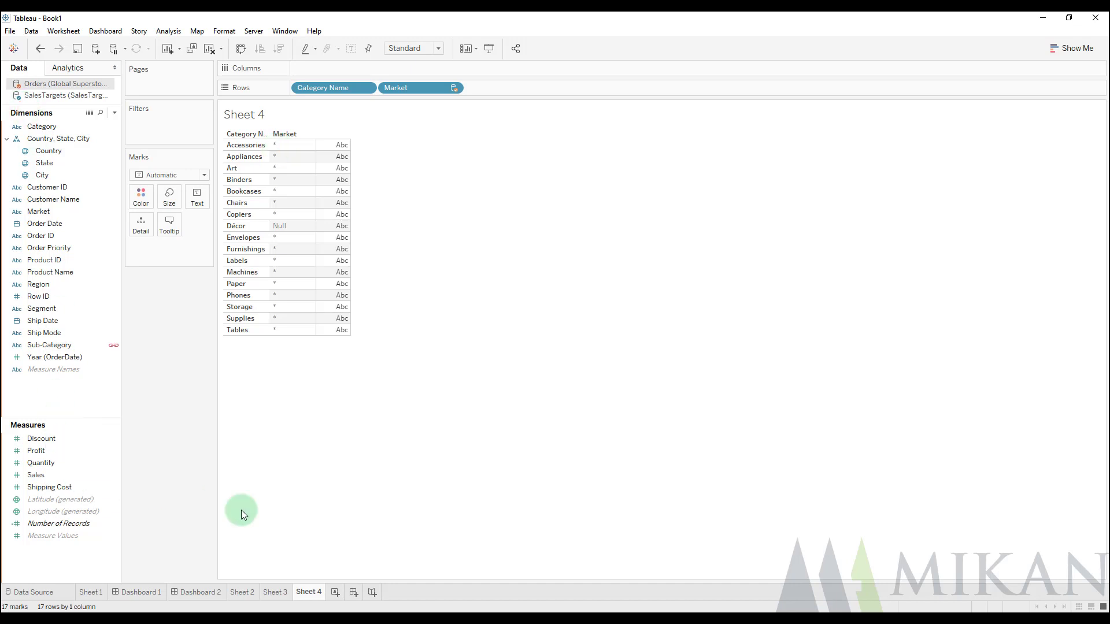
- In another new worksheet, place Category and Market from Orders in rows and show Sales as text
click(336, 592)
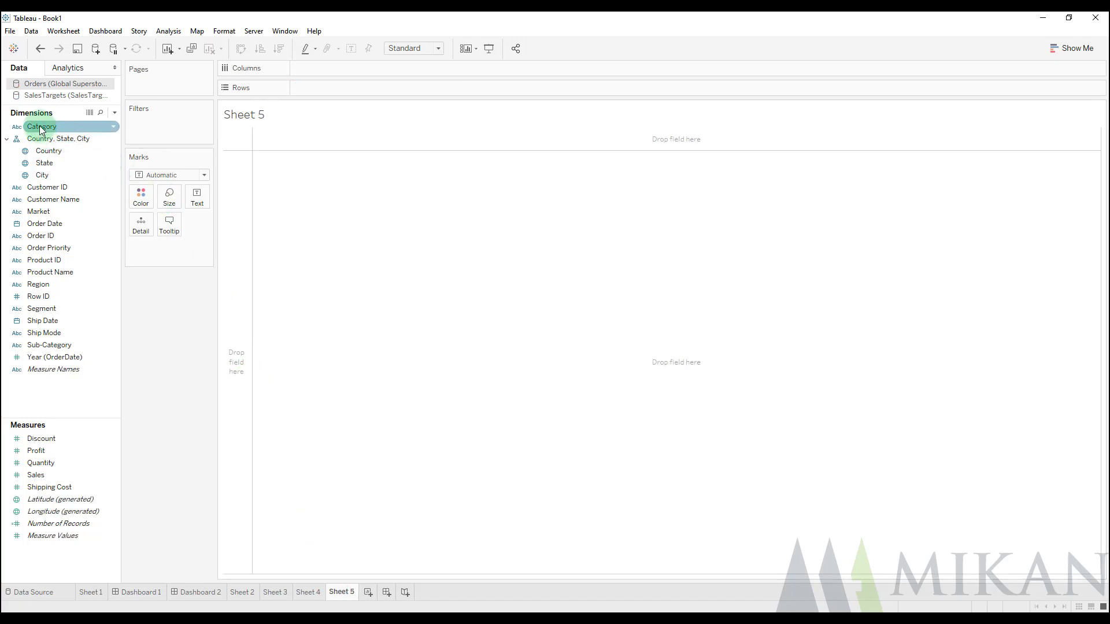
drag(98, 126, 328, 90)
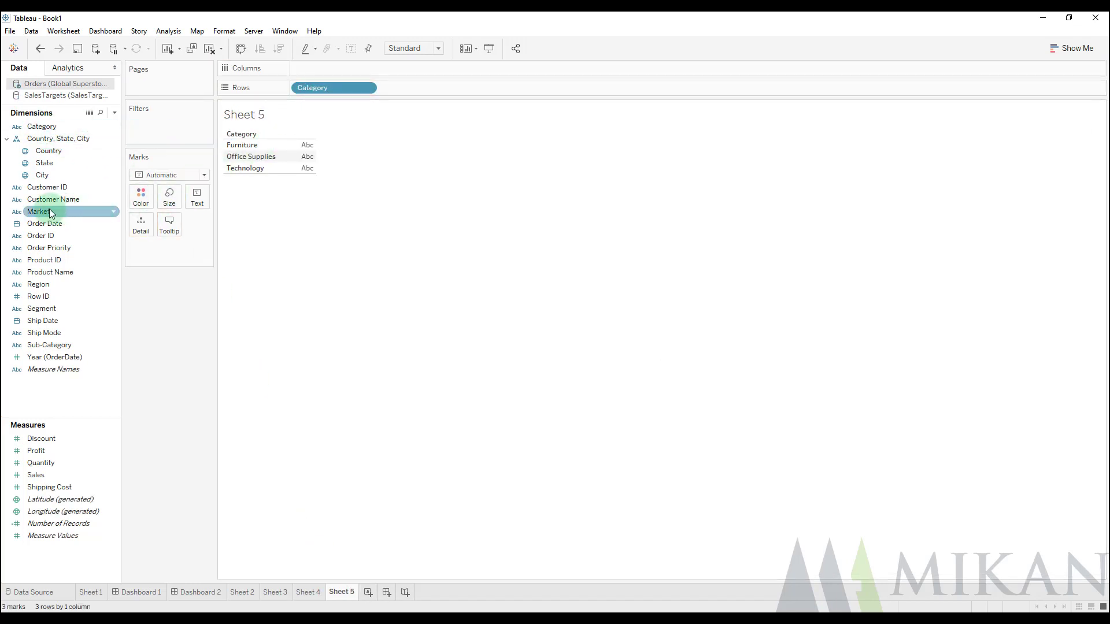
drag(38, 211, 404, 88)
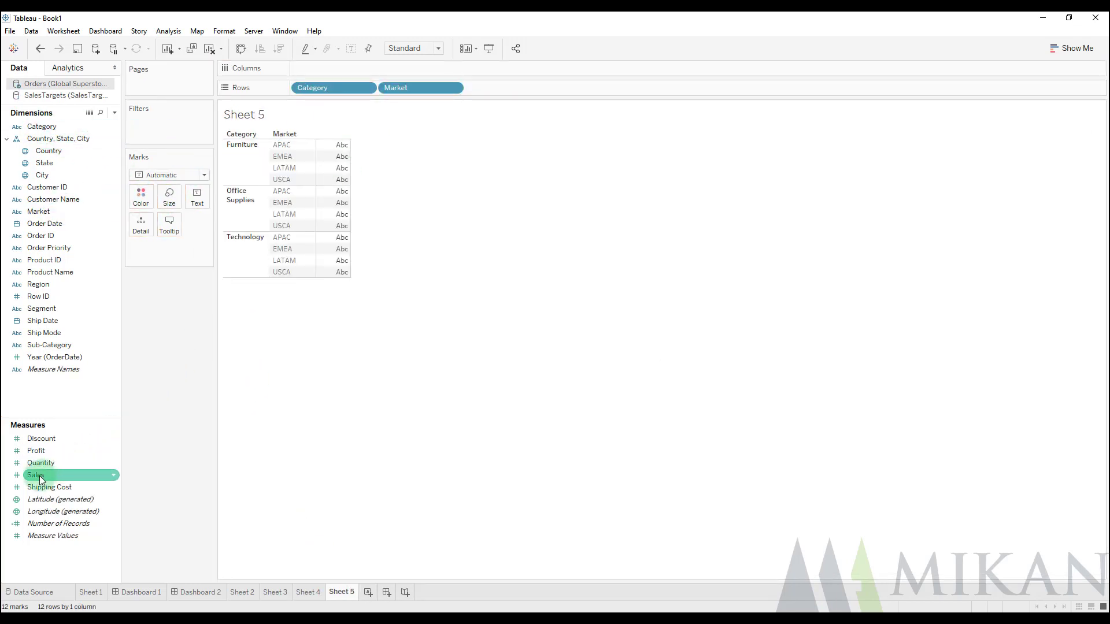
drag(36, 475, 202, 198)
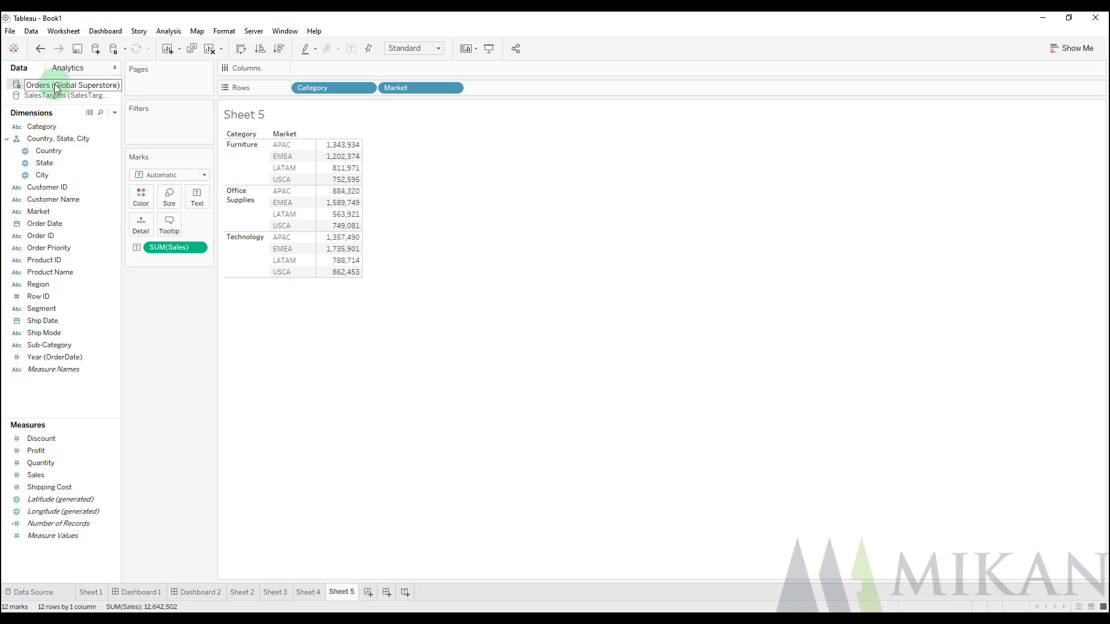
- View the underlying data of the Orders source and examine its Sub-Category, Profit, Quantity and Sales columns
click(90, 113)
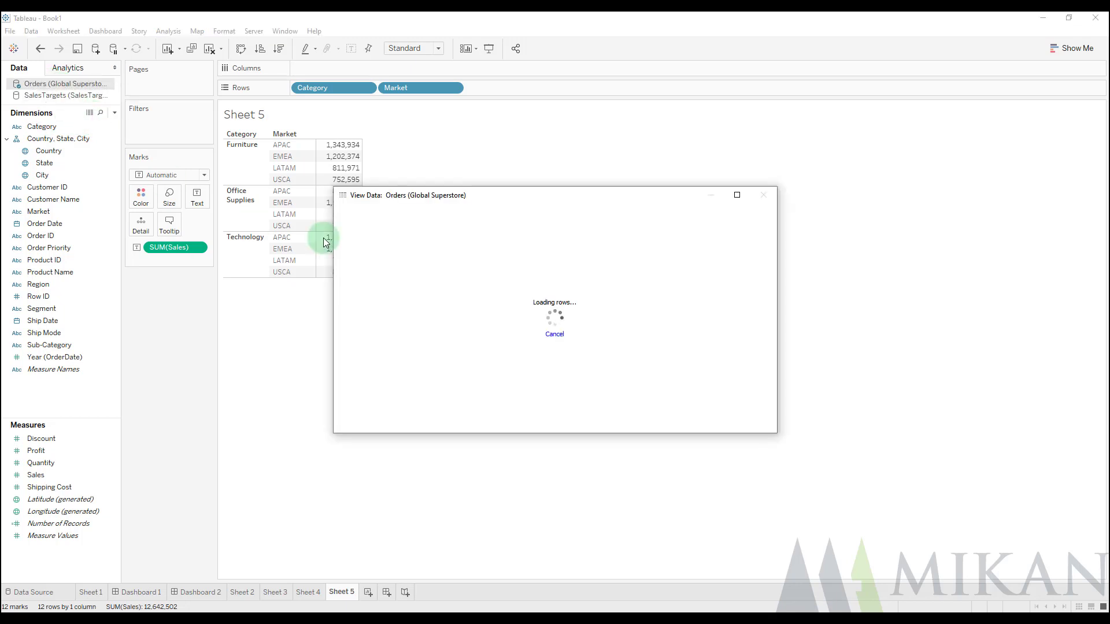
drag(400, 426, 712, 419)
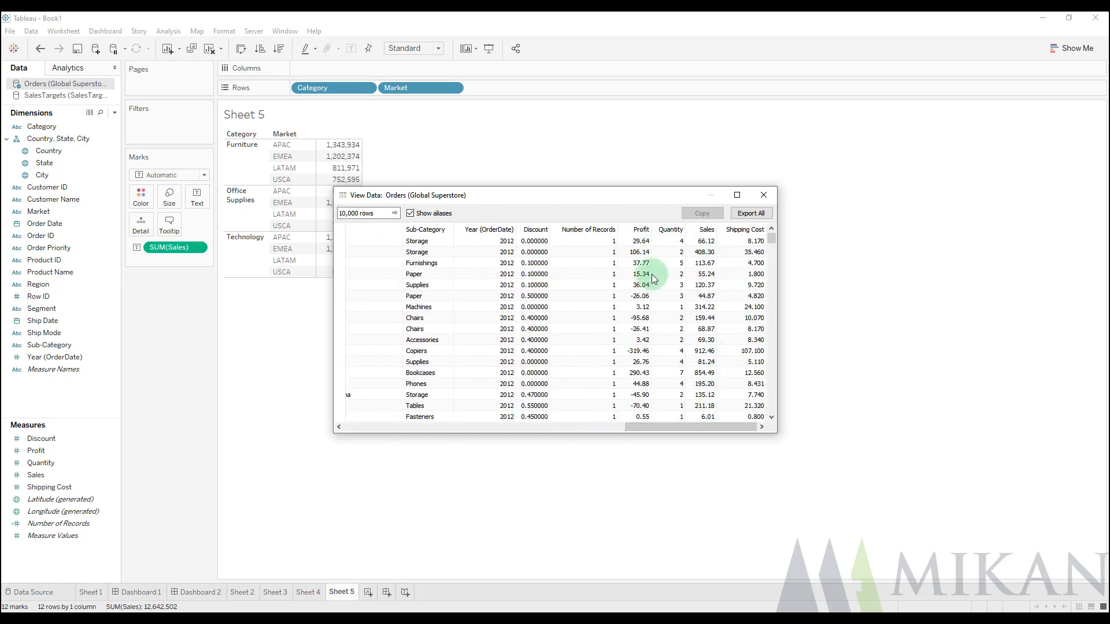